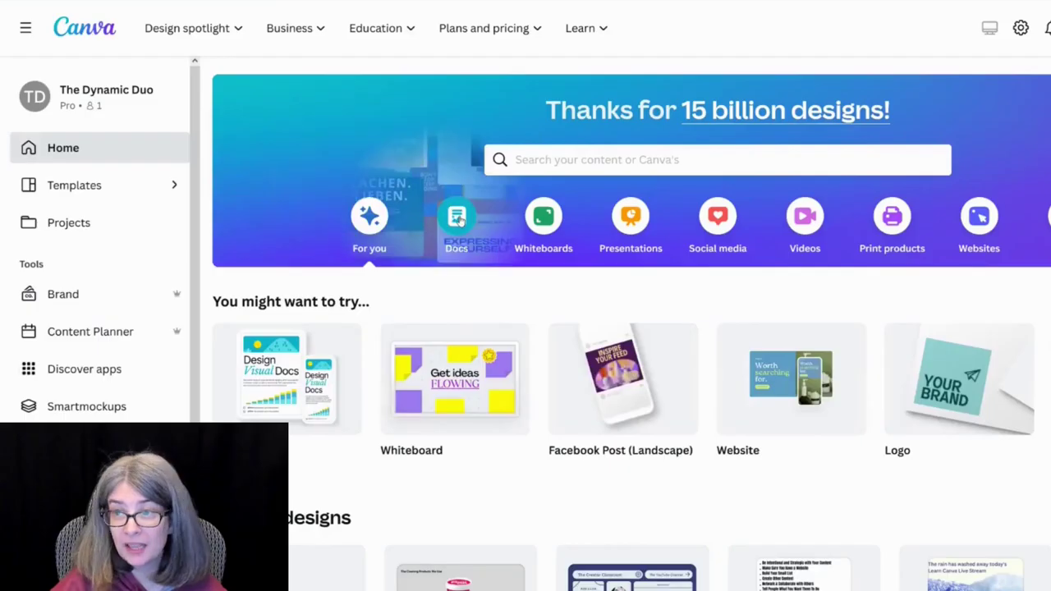
Step: Start a blank Canva Doc and paste in the list of ten YouTube video ideas
click(457, 218)
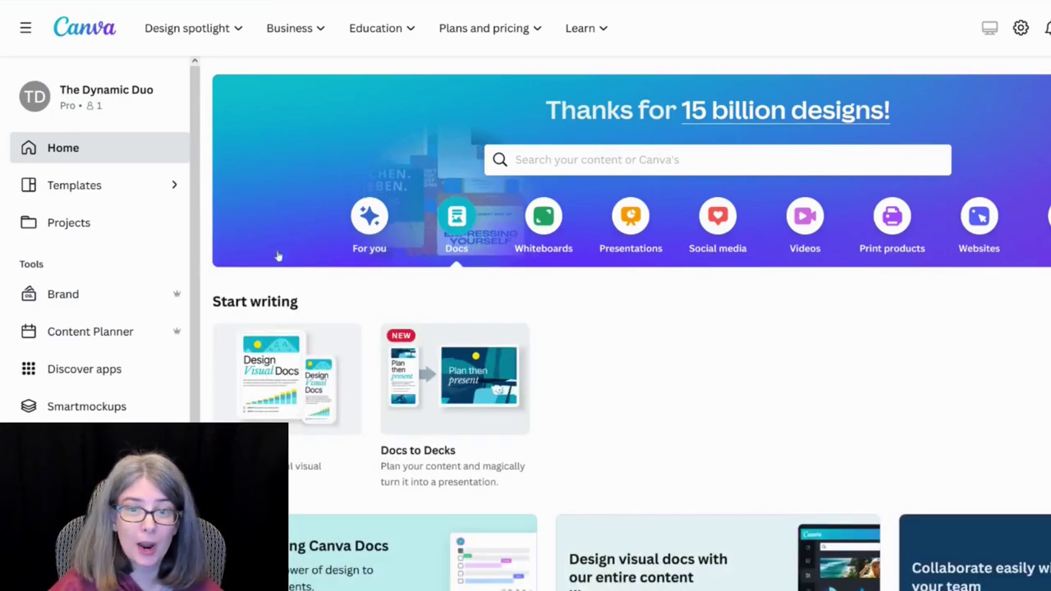
click(280, 415)
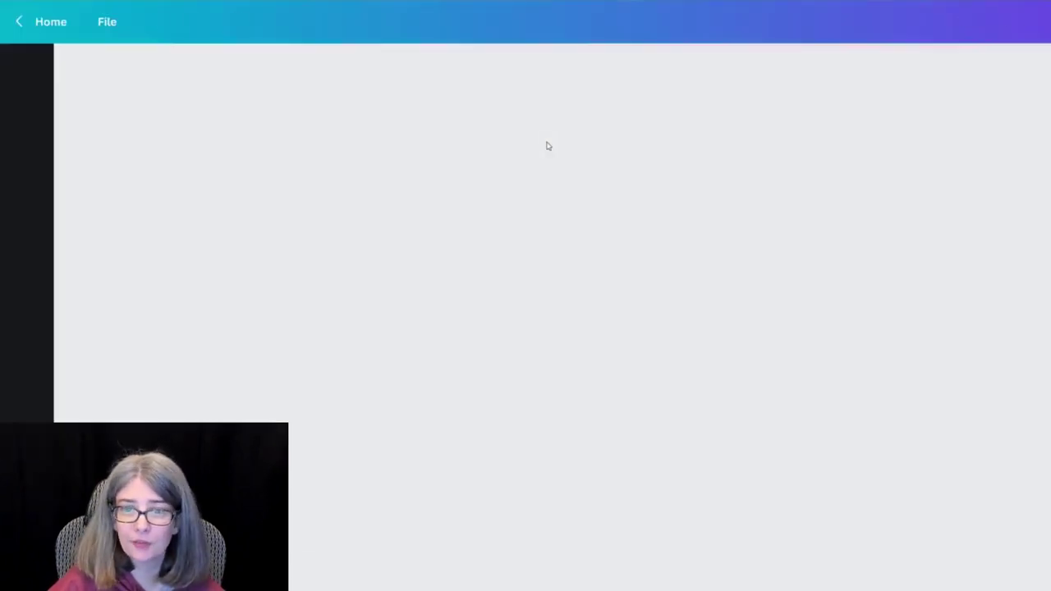
key(ctrl+v)
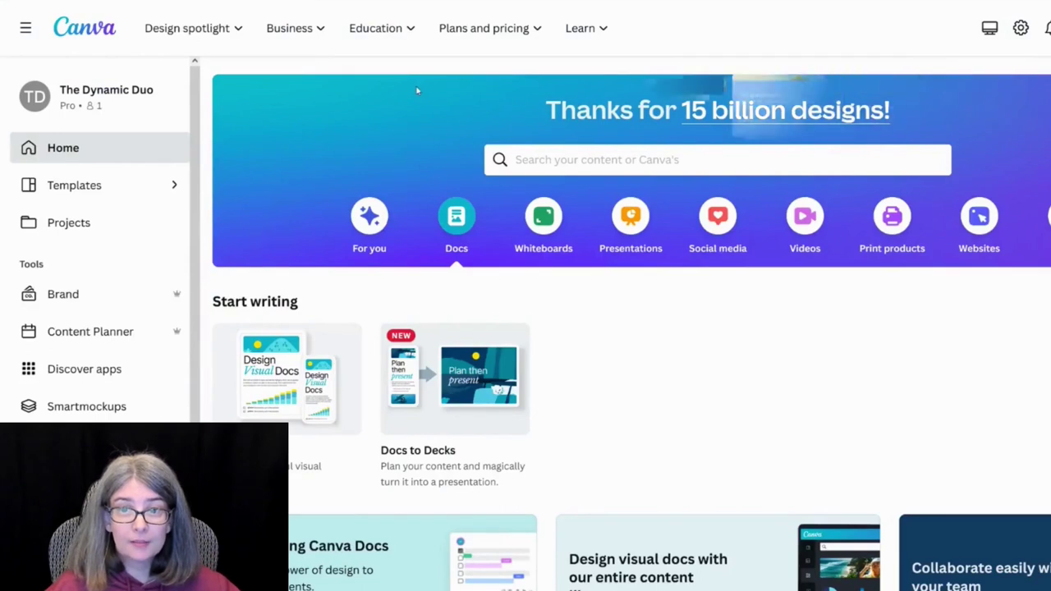
Step: Search templates for 'YouTube Thumbnail' and browse the 15,393 thumbnail templates
click(584, 152)
text(YouTube Thumbmnail)
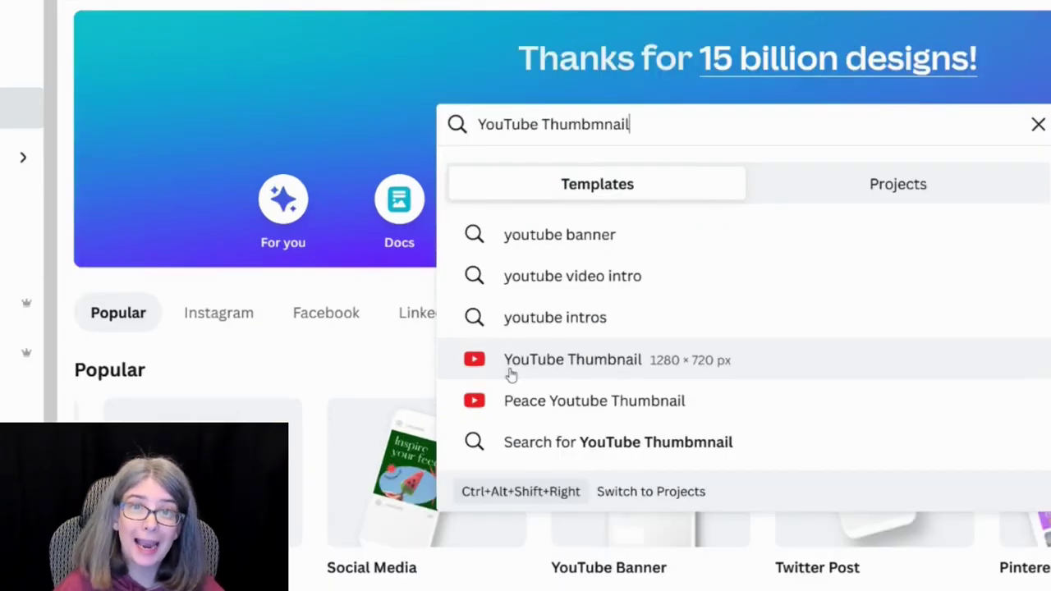
click(509, 372)
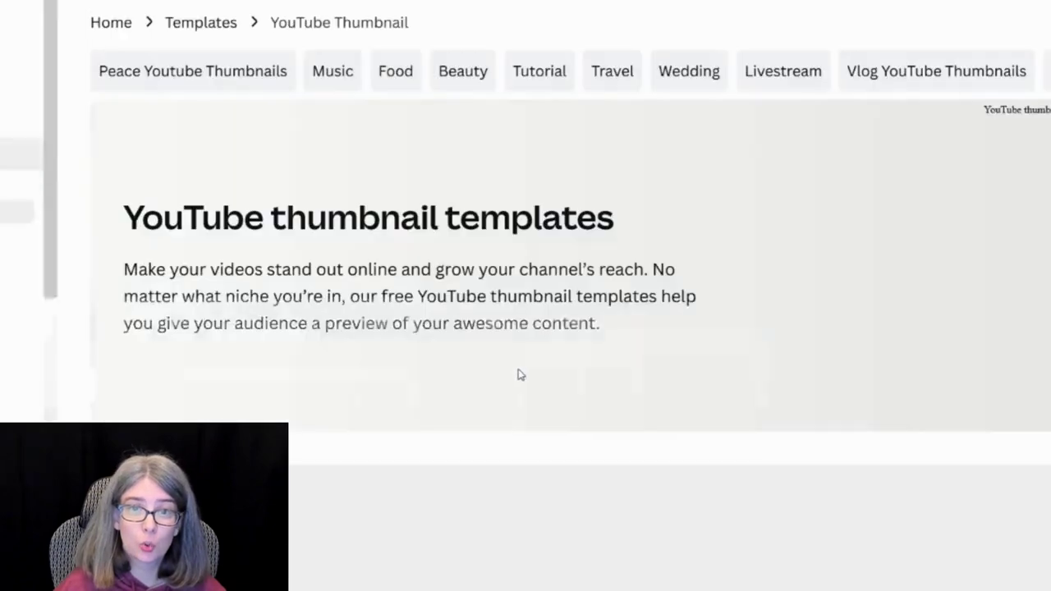
scroll(373, 372, down, 5)
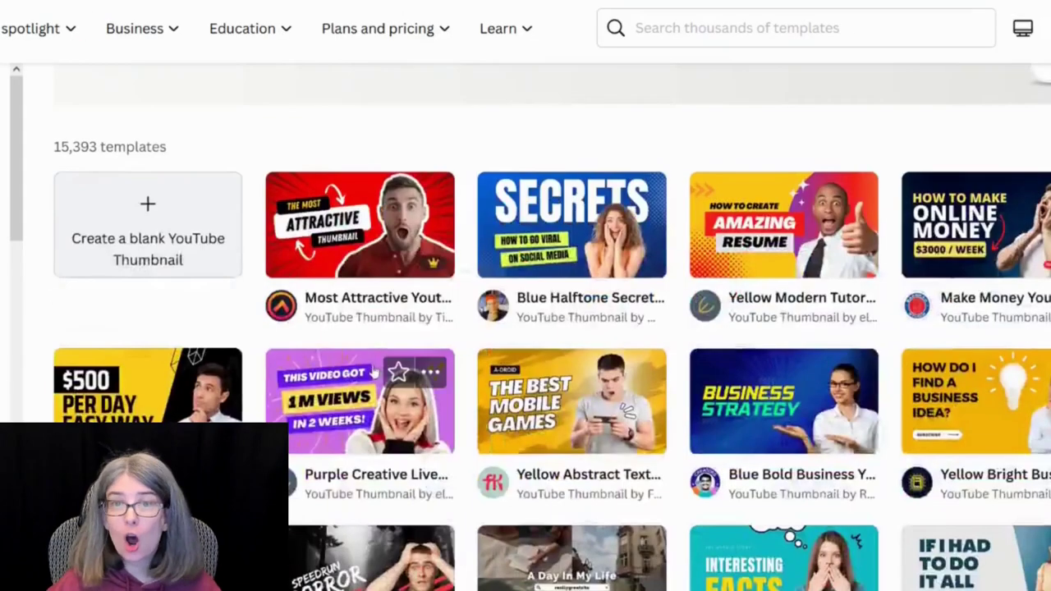
scroll(373, 372, down, 1)
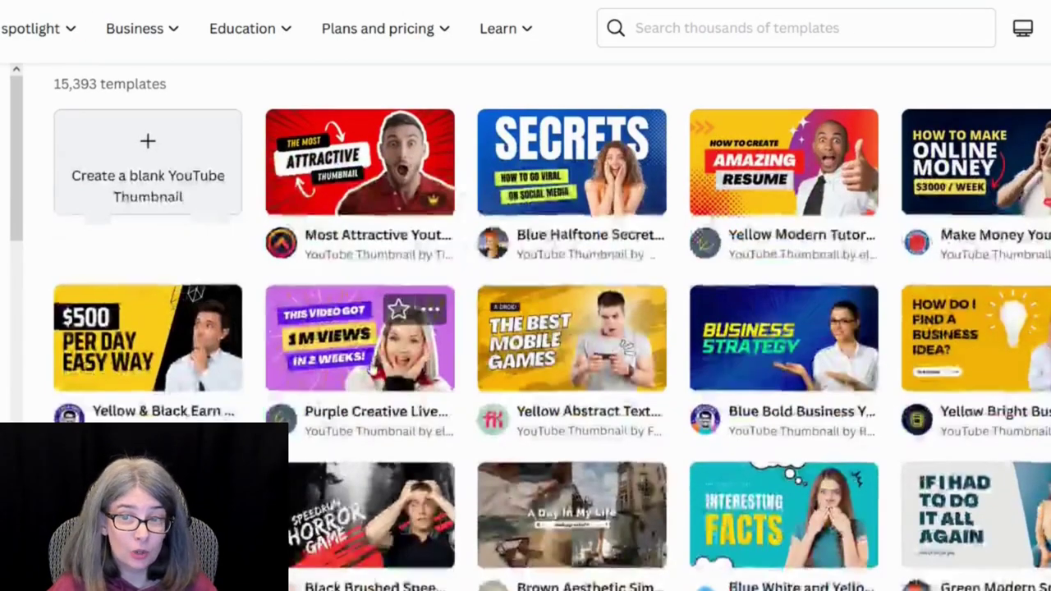
scroll(373, 369, down, 2)
scroll(373, 370, up, 2)
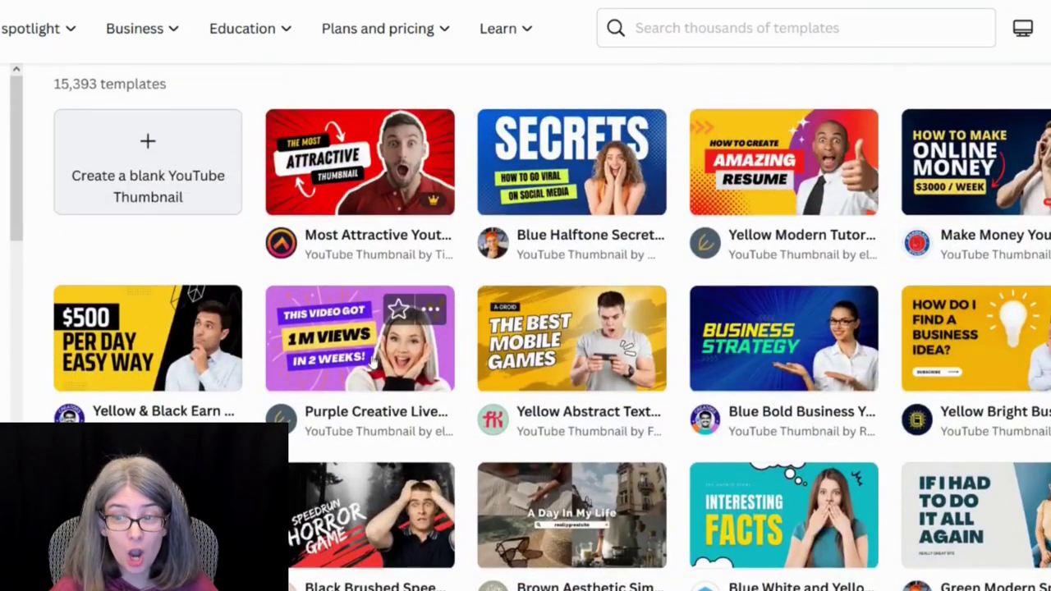
scroll(372, 361, up, 2)
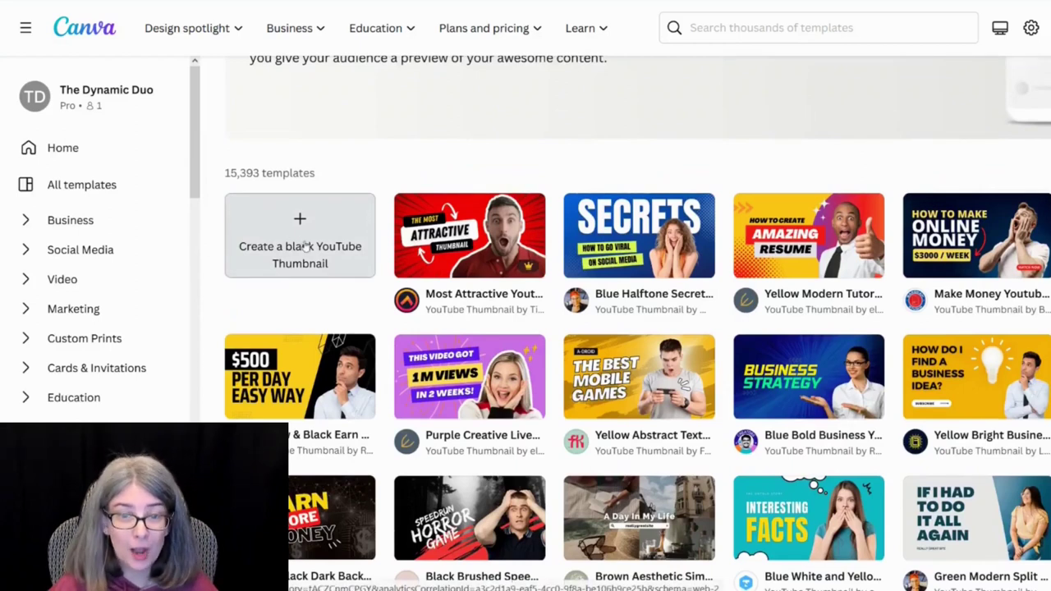
scroll(390, 157, up, 4)
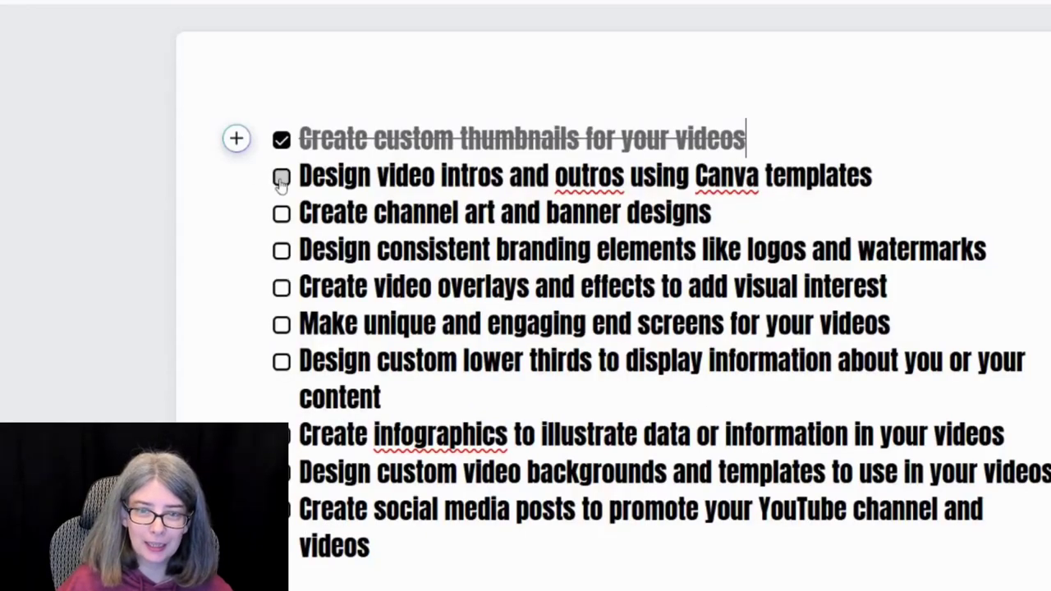
Step: Tick off the intros-and-outros checklist item and search templates for 'intro'
click(281, 177)
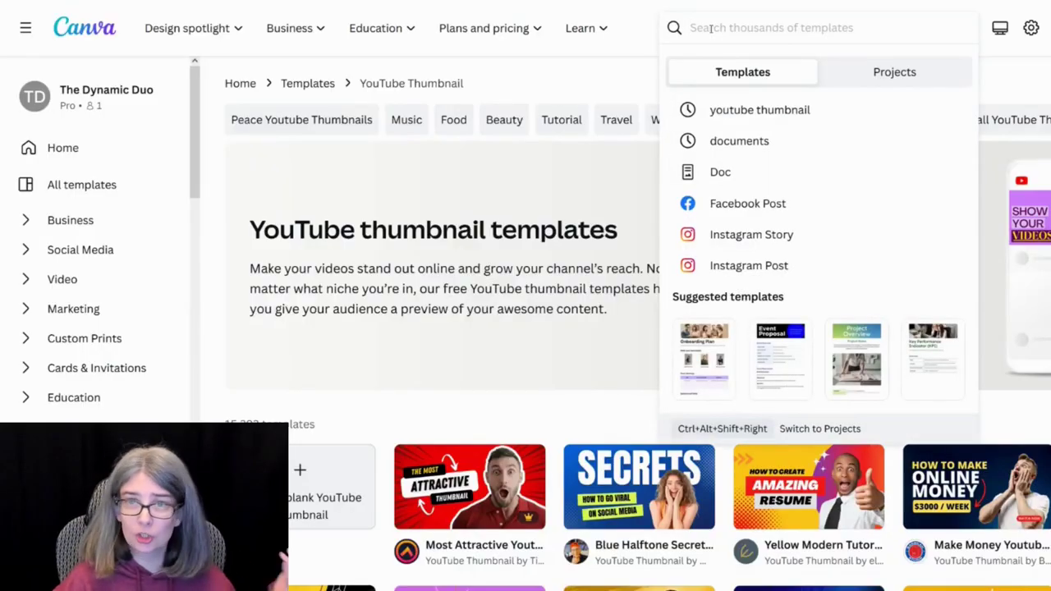
text(i)
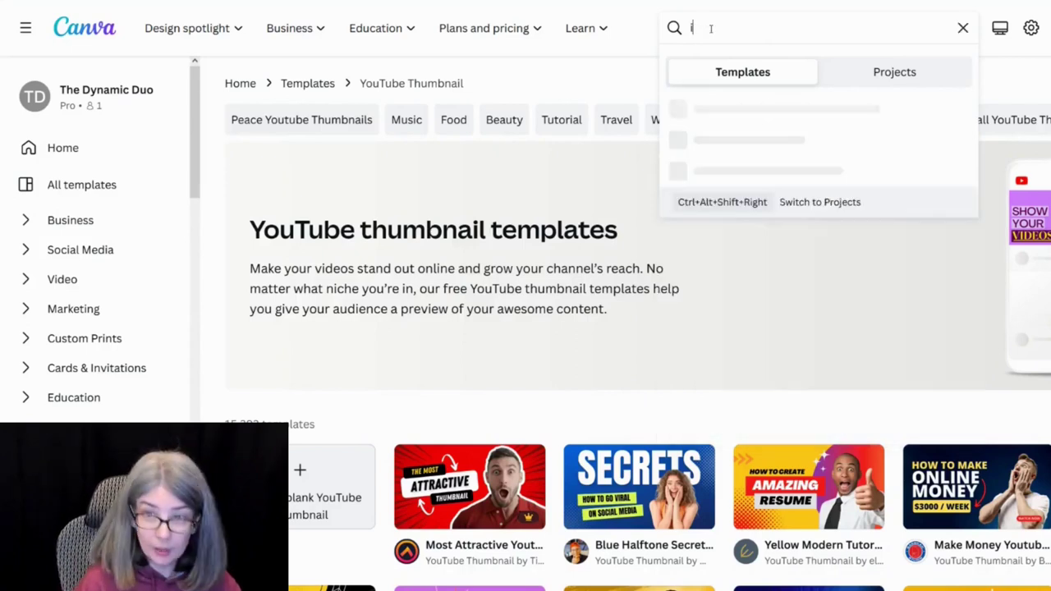
text(ntro)
key(Return)
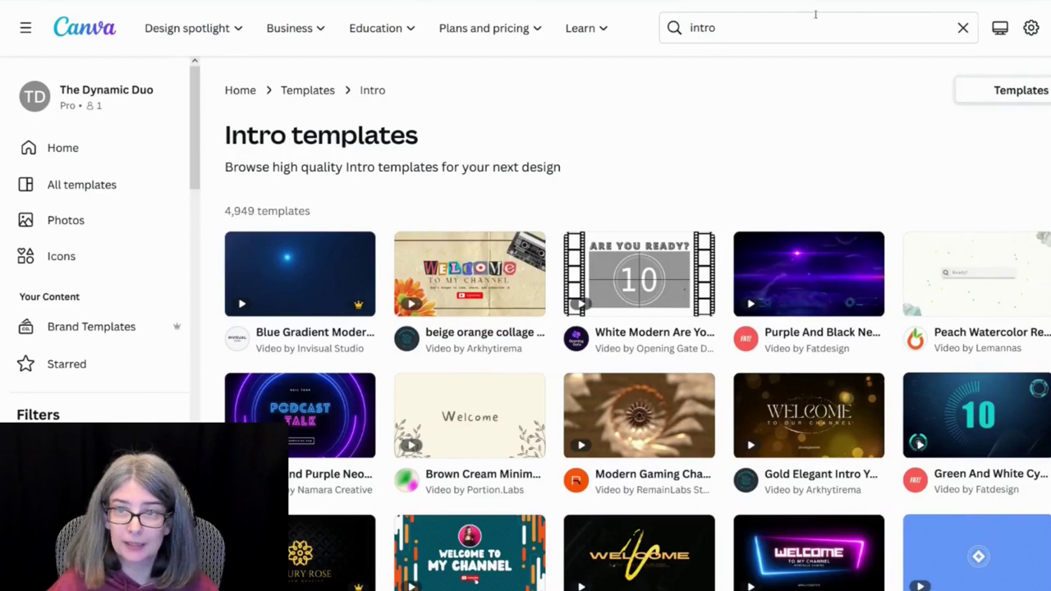
Step: Try a 'youtube intro' search, then return to 'intro' and scroll the 4,949 Intro templates
click(749, 25)
key(BackSpace)
key(BackSpace)
key(BackSpace)
key(BackSpace)
key(BackSpace)
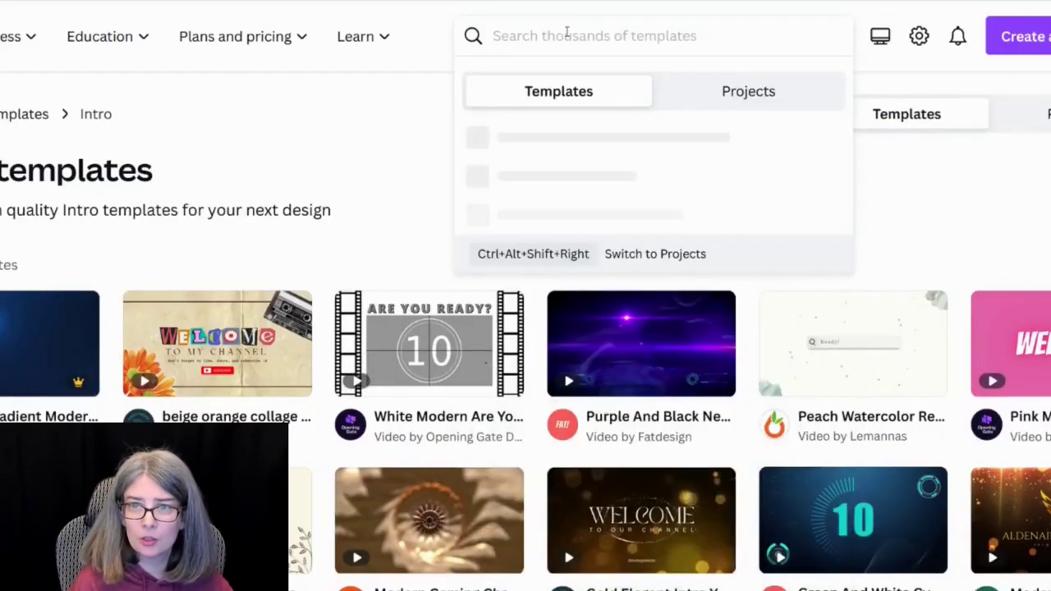
text(youtube intro)
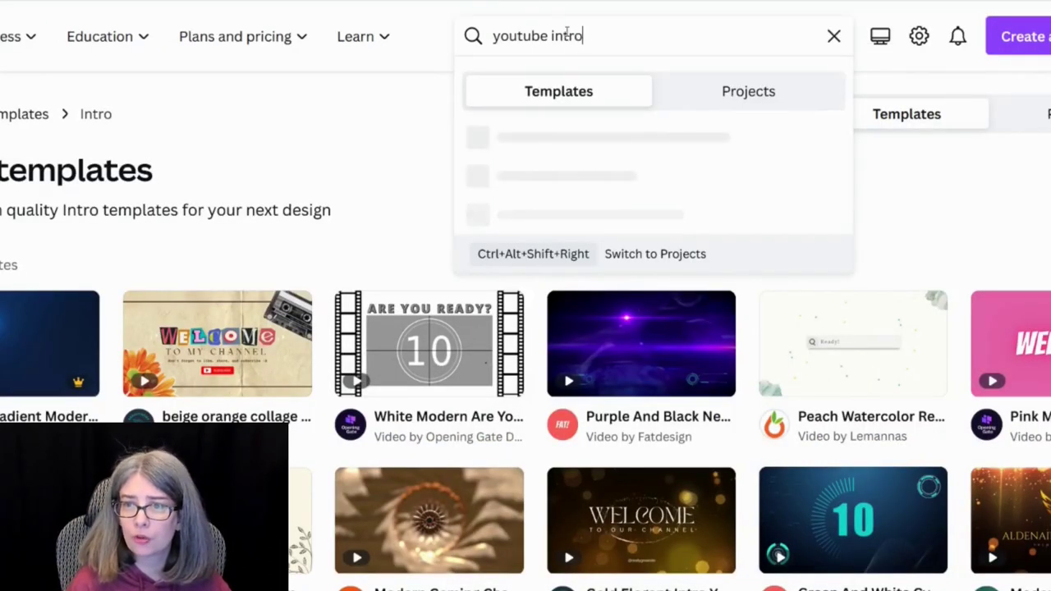
key(Return)
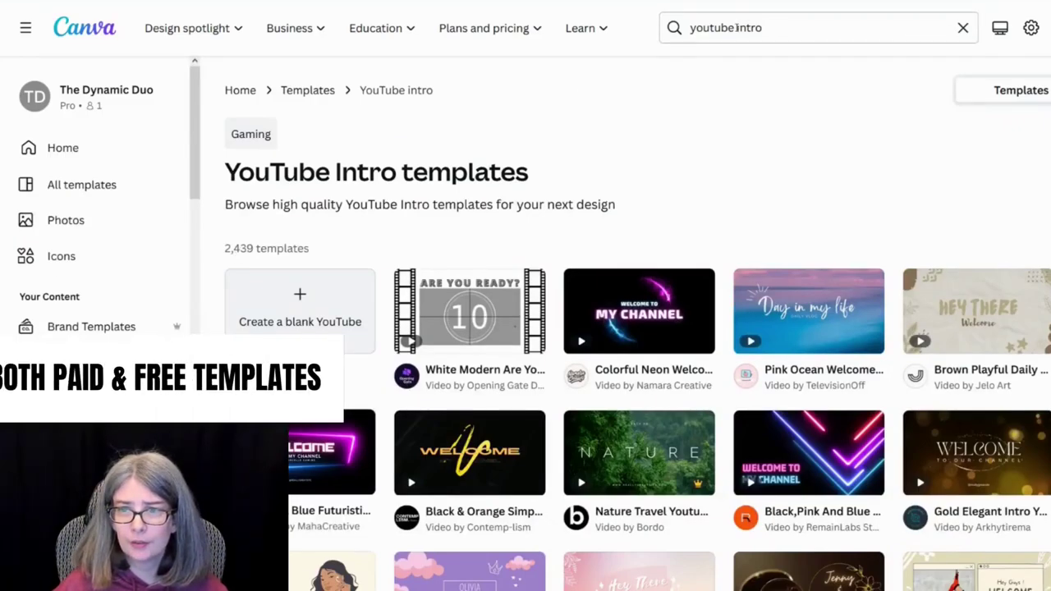
double_click(733, 27)
key(BackSpace)
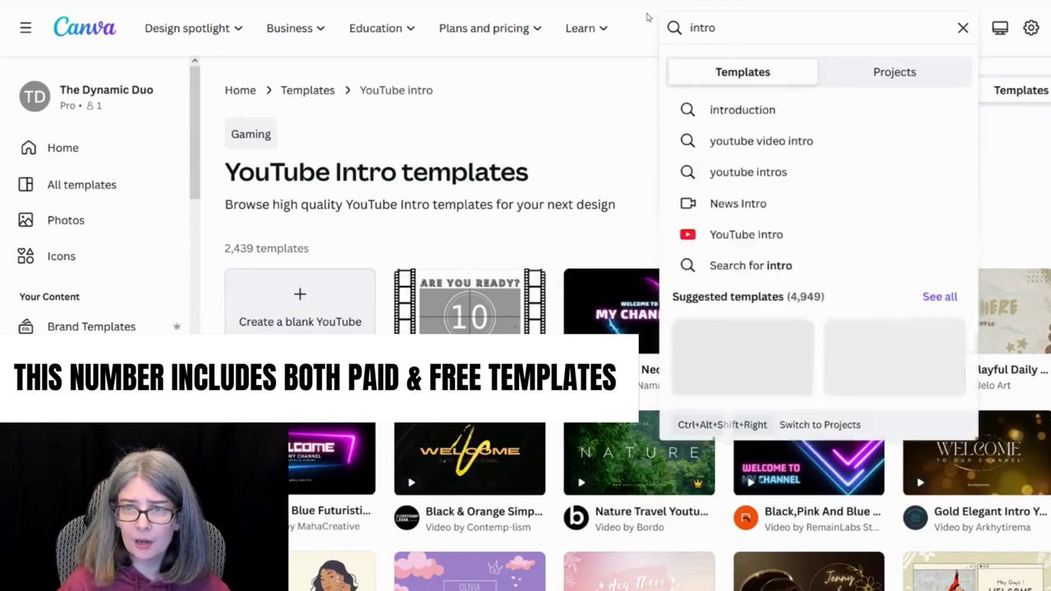
key(Return)
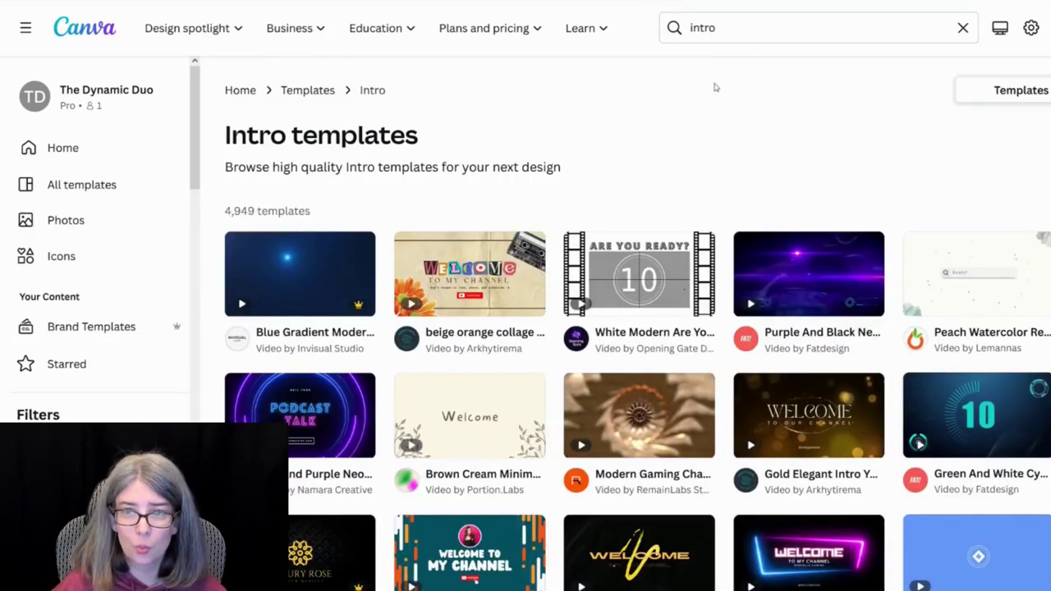
scroll(569, 173, down, 2)
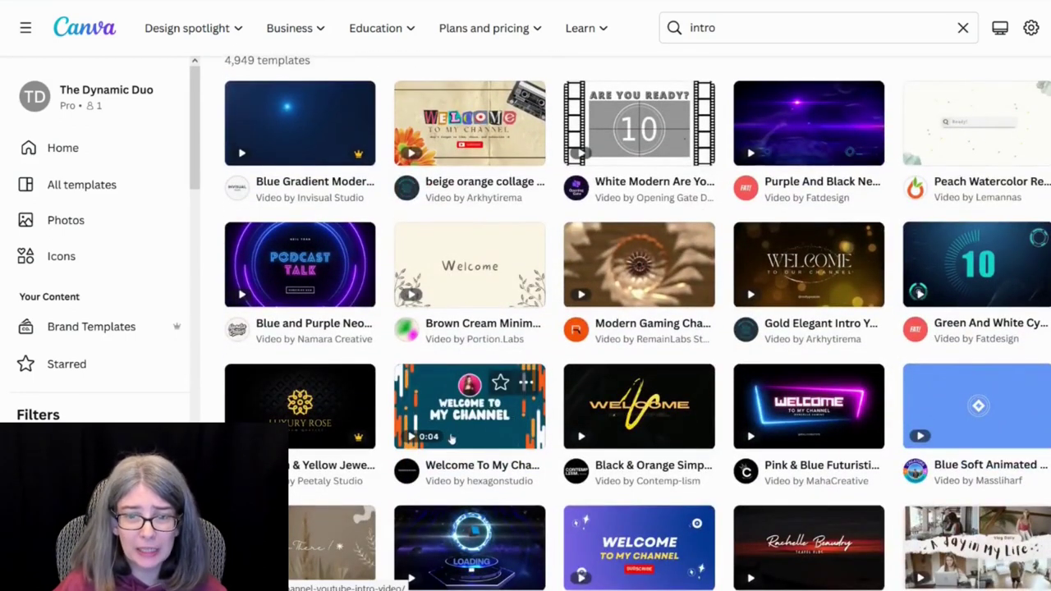
scroll(458, 450, down, 1)
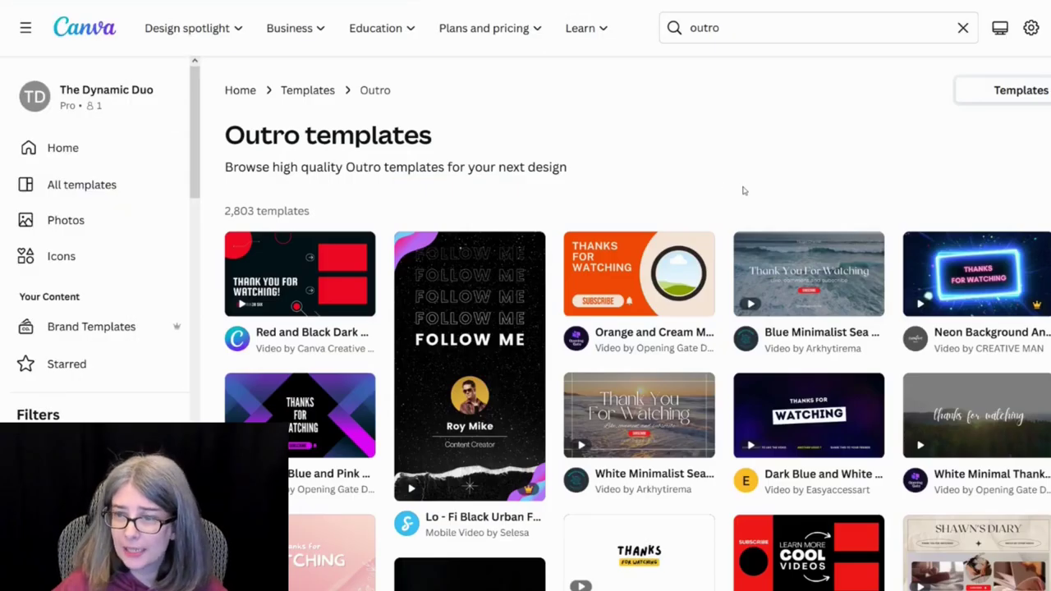
Step: Refine the search to 'youtube outro' and scroll through the 1,992 YouTube Outro templates
scroll(741, 190, down, 1)
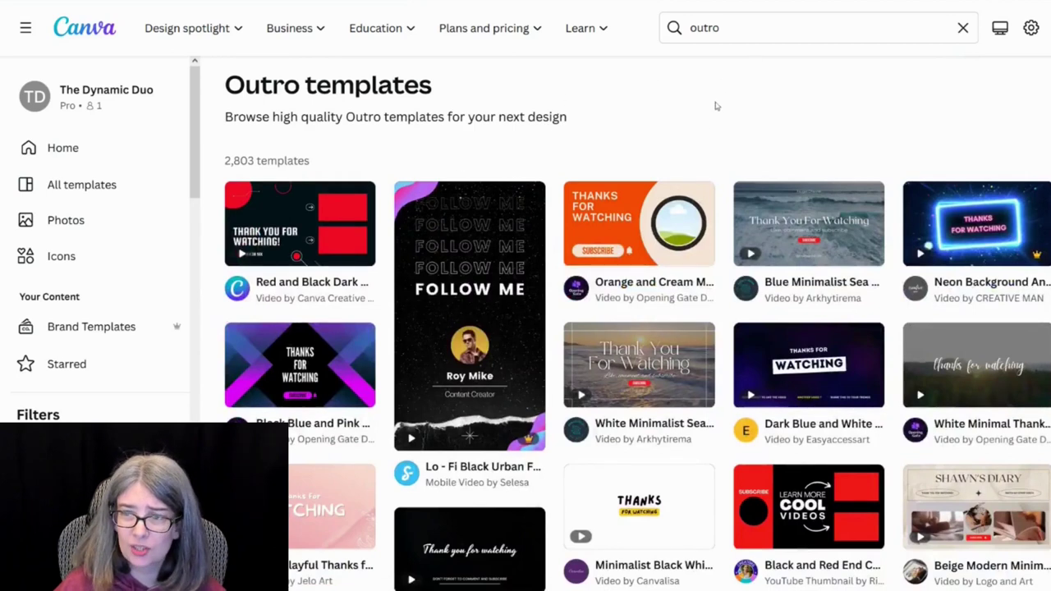
click(688, 27)
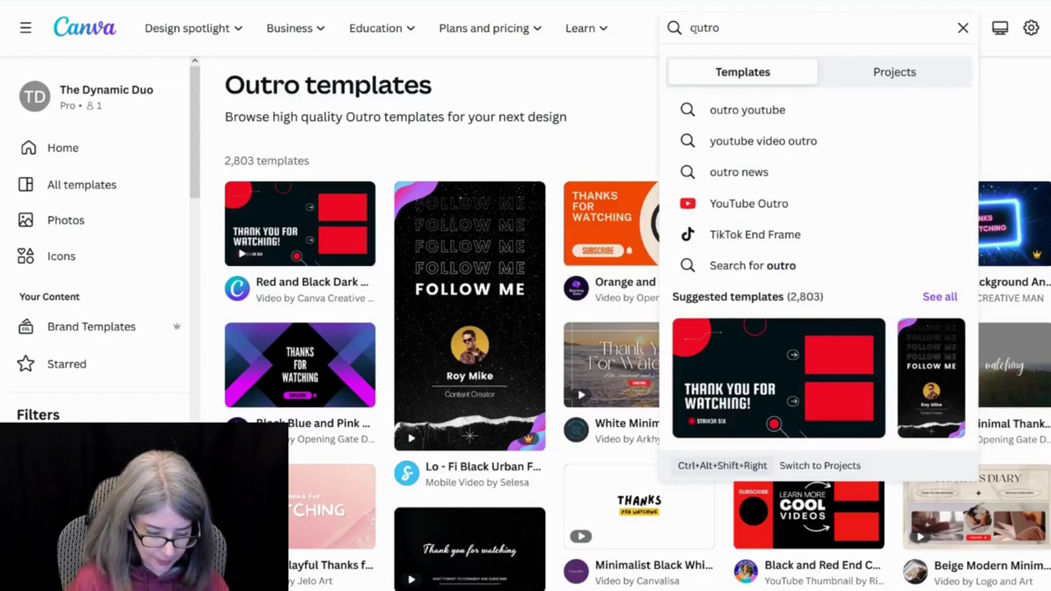
text(youtube)
key(Return)
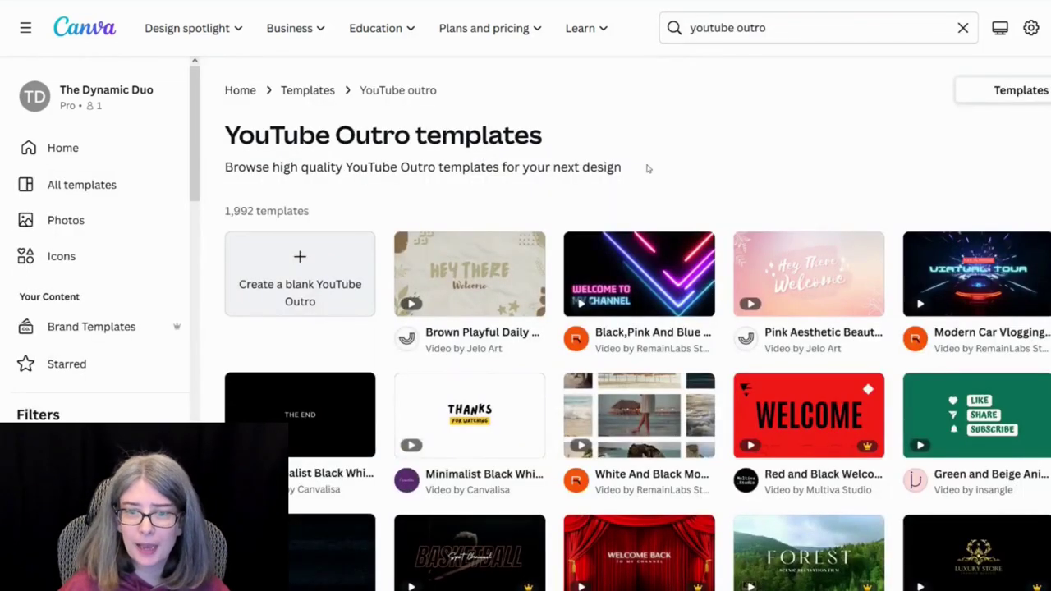
scroll(647, 168, down, 2)
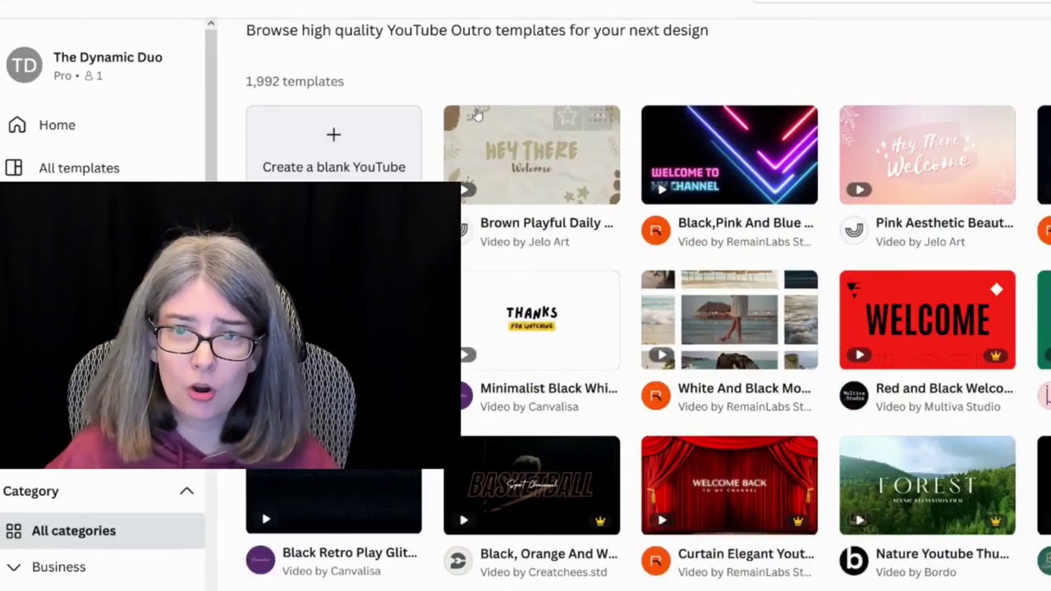
scroll(650, 91, up, 1)
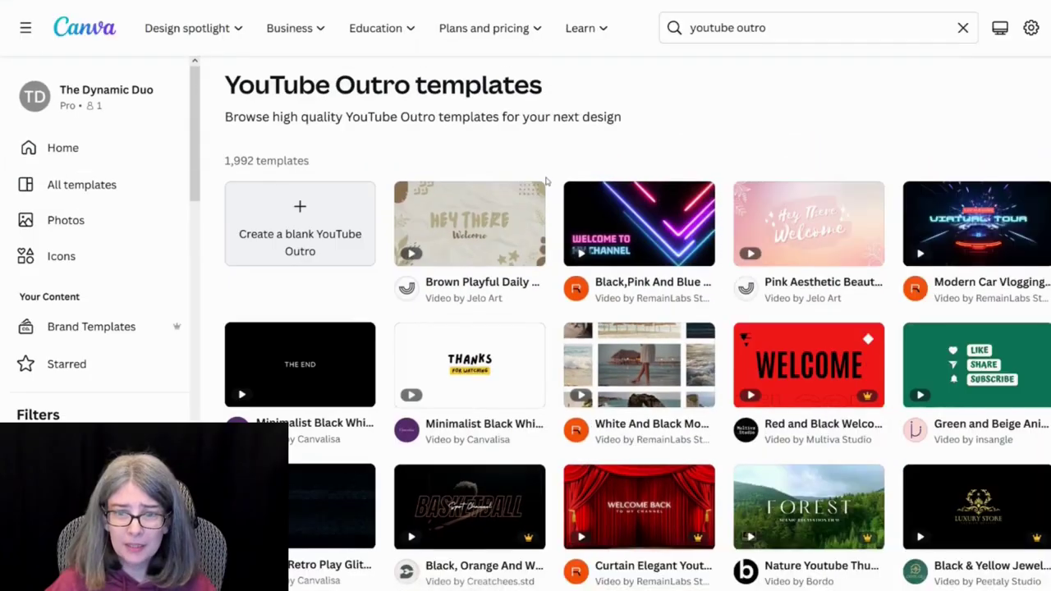
scroll(739, 205, down, 1)
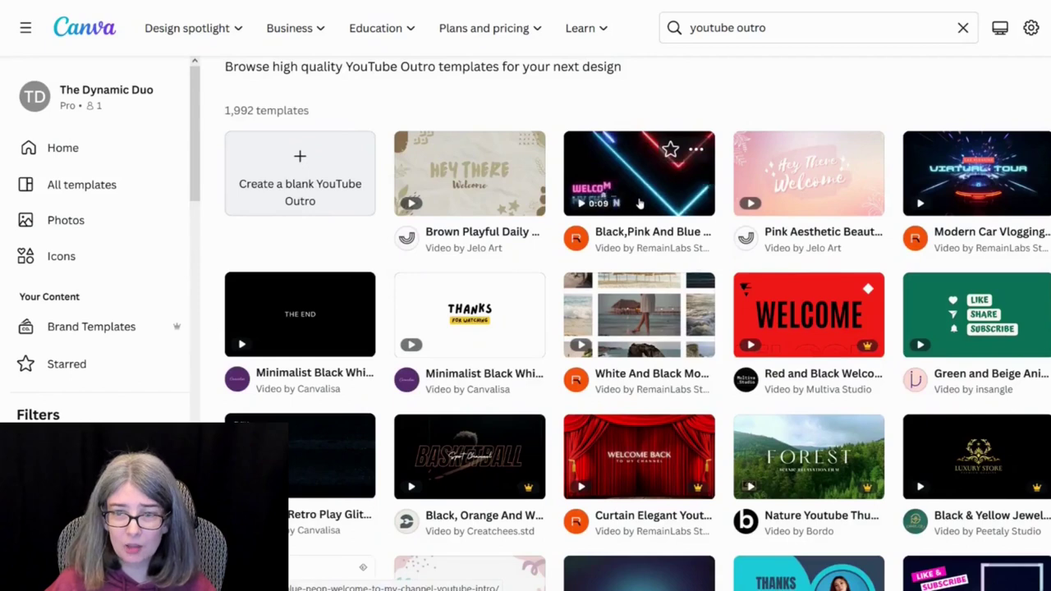
mouse_move(808, 314)
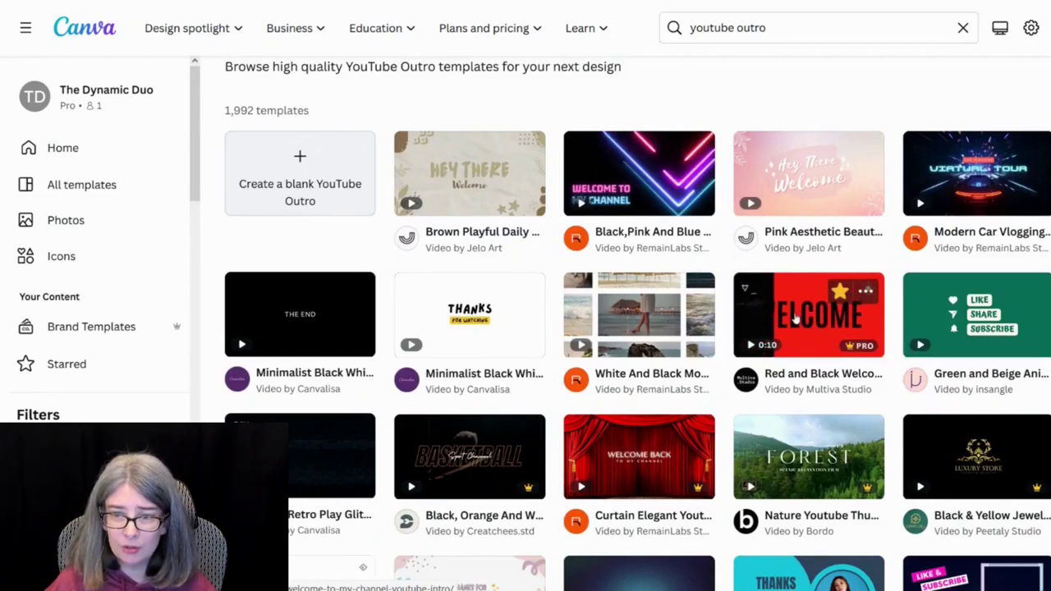
scroll(795, 319, down, 5)
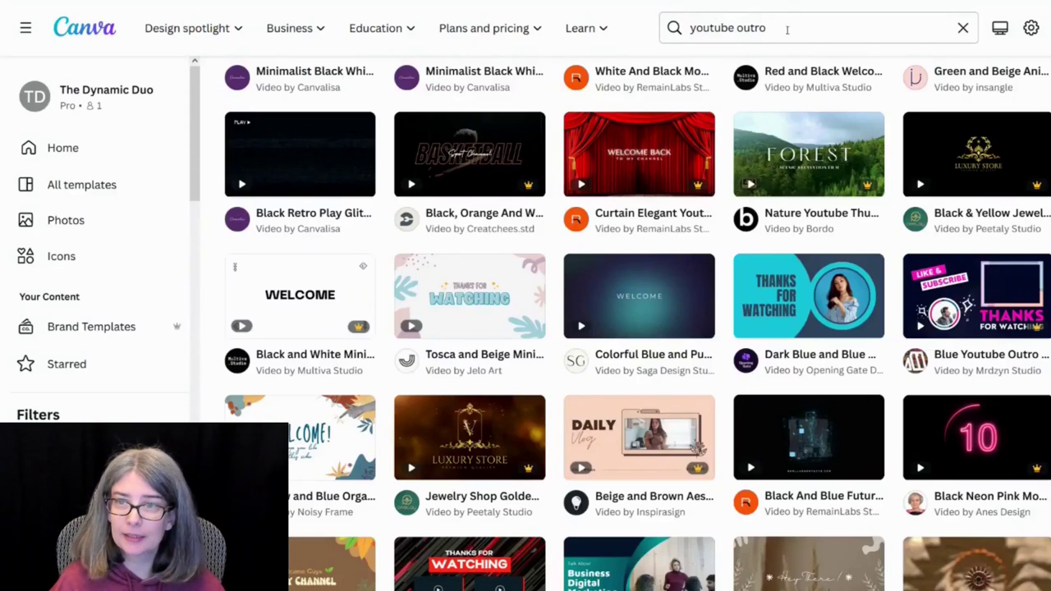
Step: Add 'youtube' to the template search and scroll the YouTube Banner results
click(666, 23)
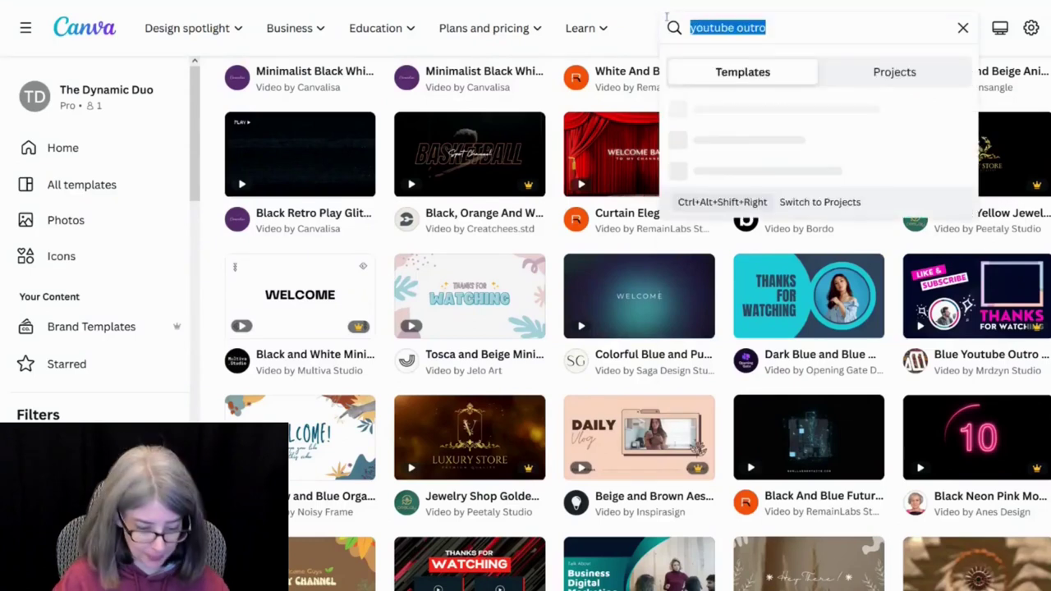
text(youtube)
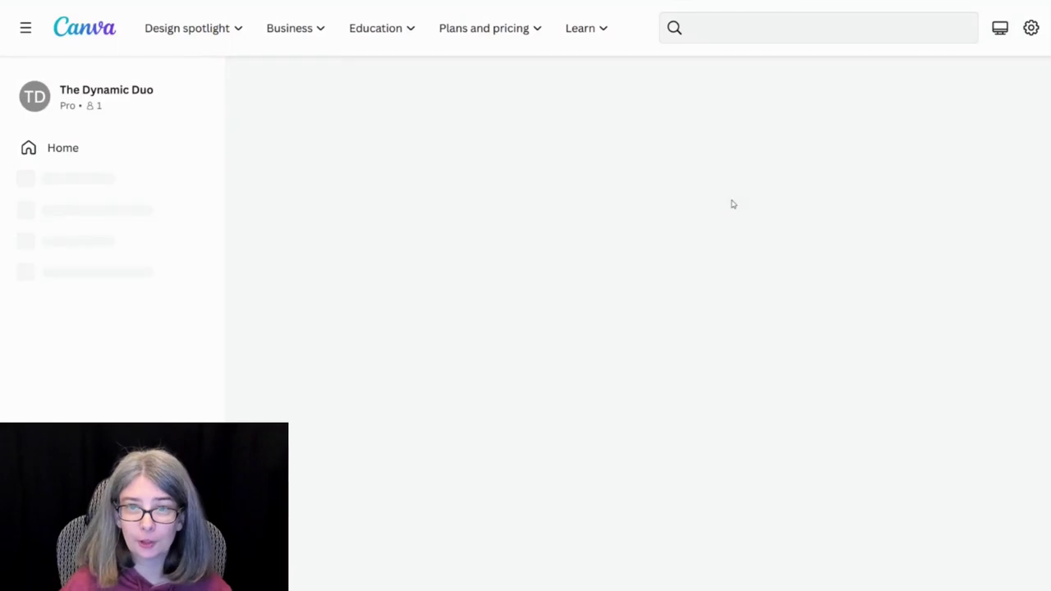
scroll(732, 204, down, 5)
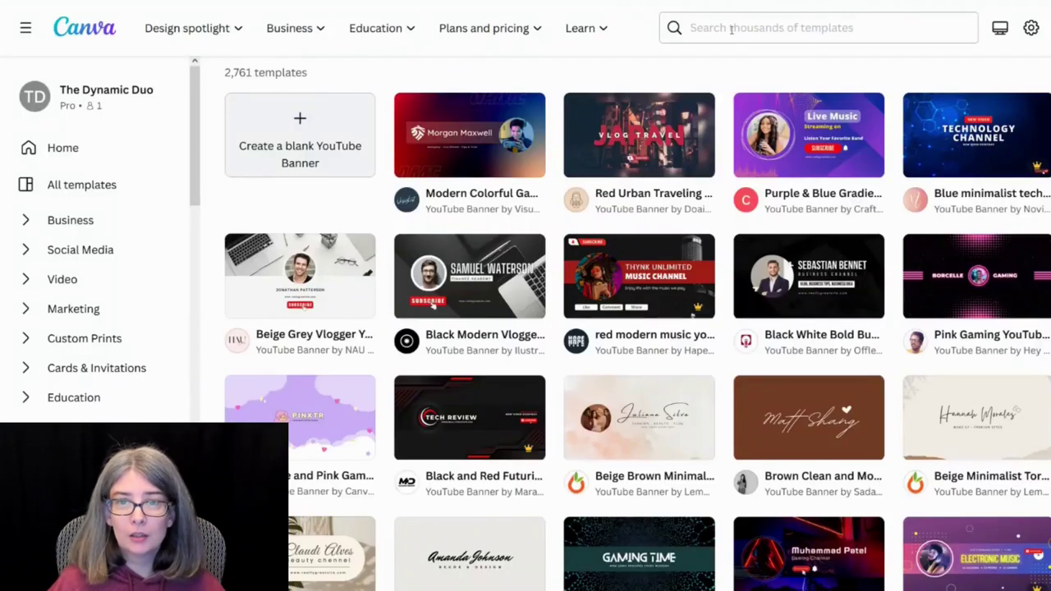
Step: Search templates for 'logo' to list the 60,815 Logo templates
click(731, 30)
text(logo)
key(Return)
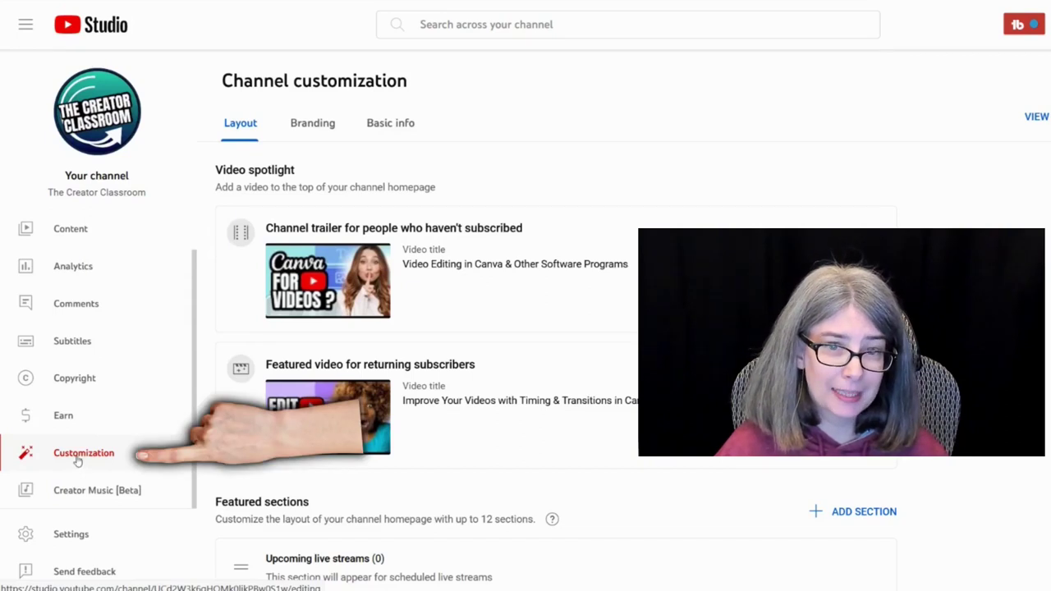
Step: Show YouTube Studio's Branding settings and scroll down to the banner image section
click(308, 129)
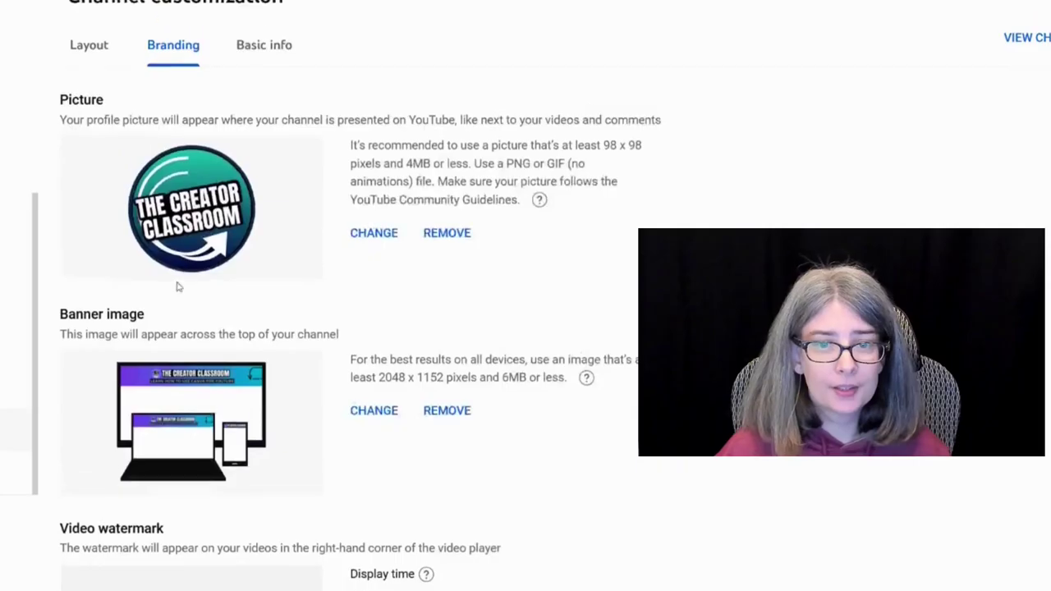
scroll(157, 385, down, 1)
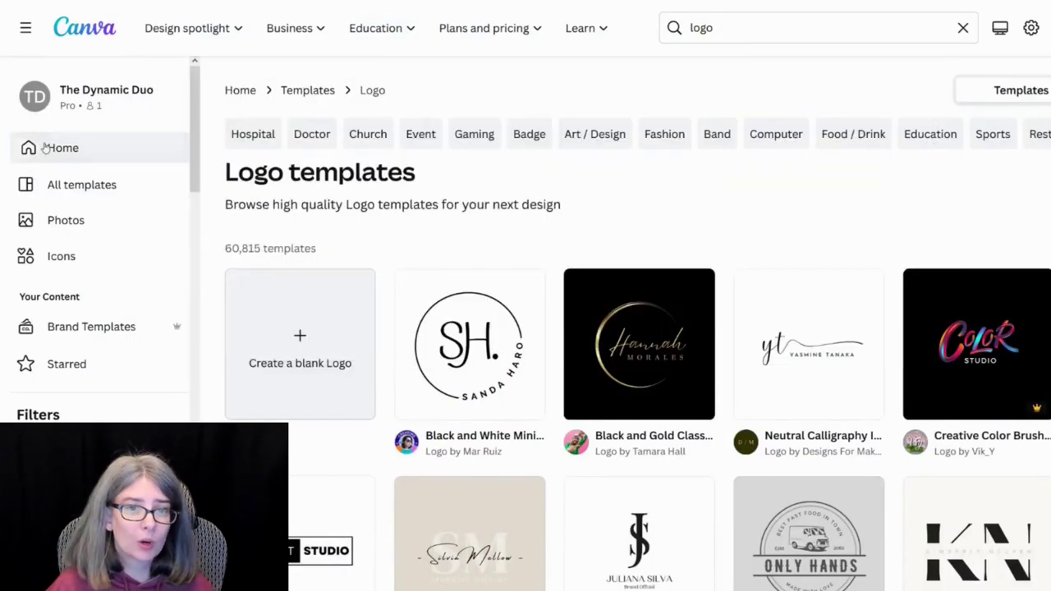
Step: Create a blank video design and set the office-scene clip as its background
click(45, 148)
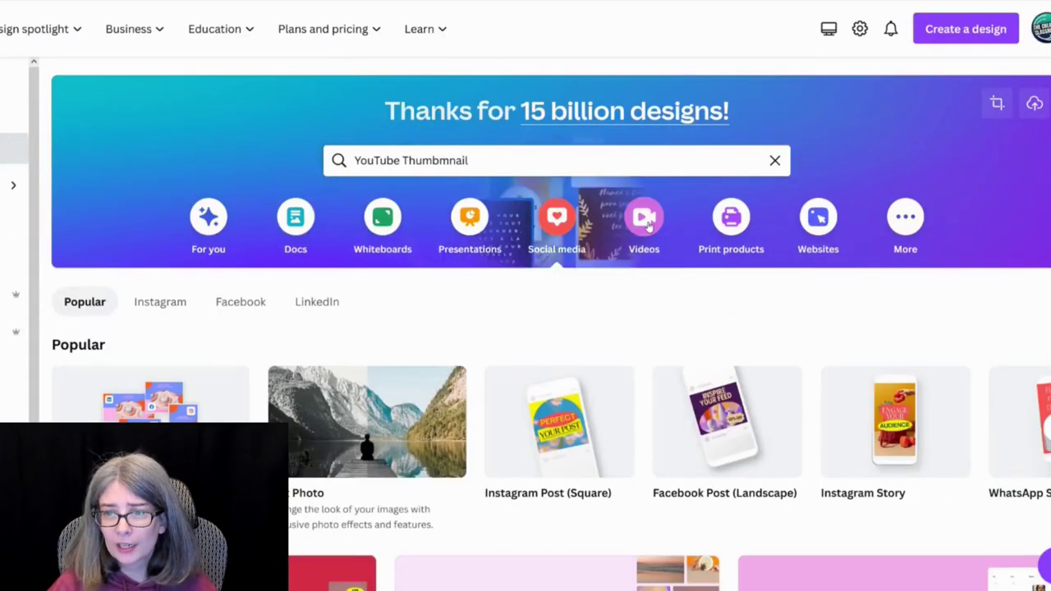
click(646, 220)
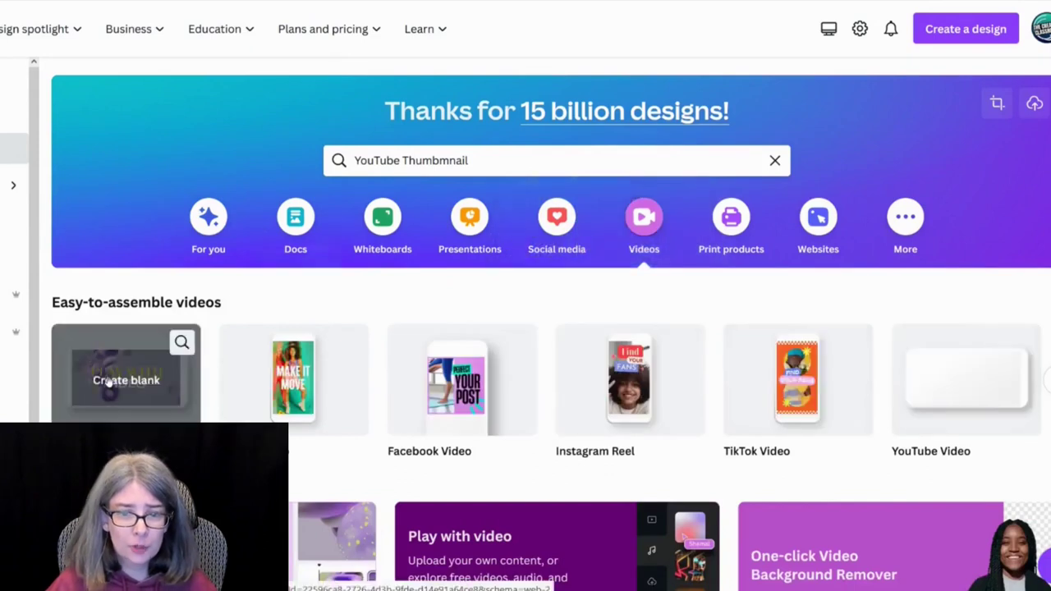
click(109, 382)
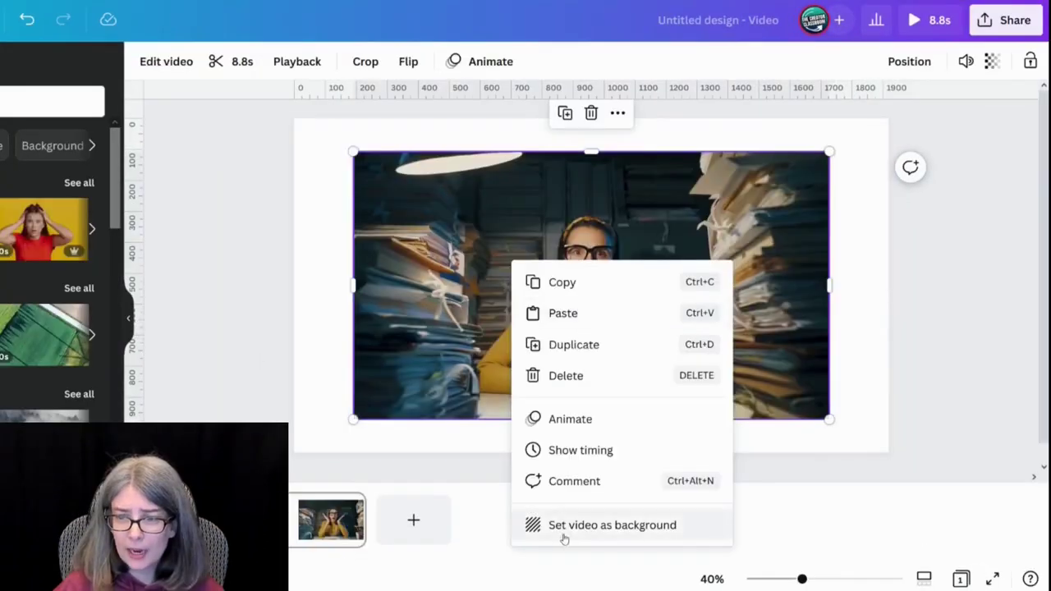
click(569, 530)
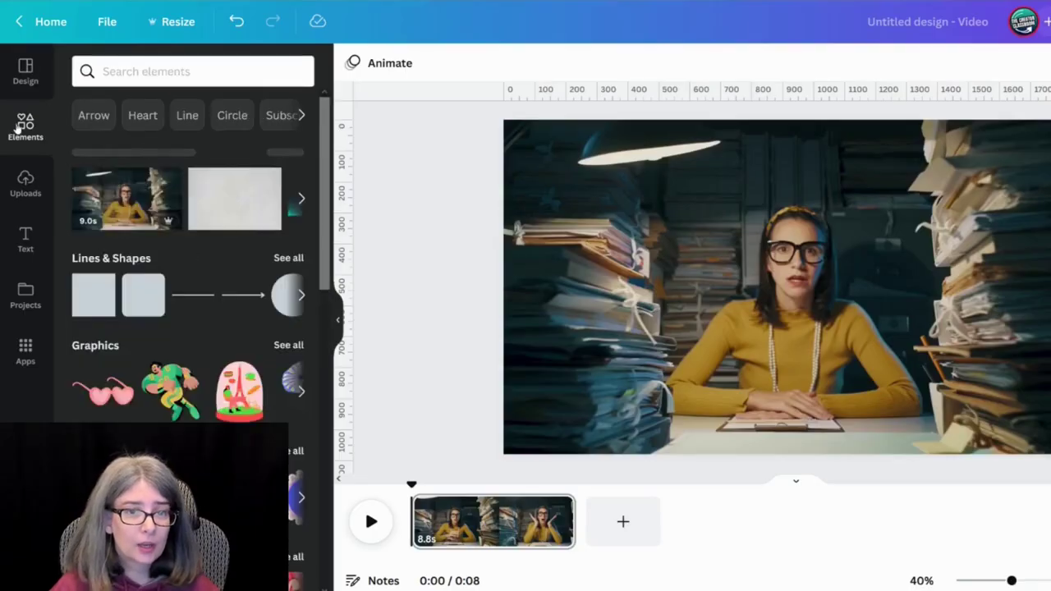
Step: Search Elements for 'grid' and add the sky-and-hills grid to the page
click(112, 72)
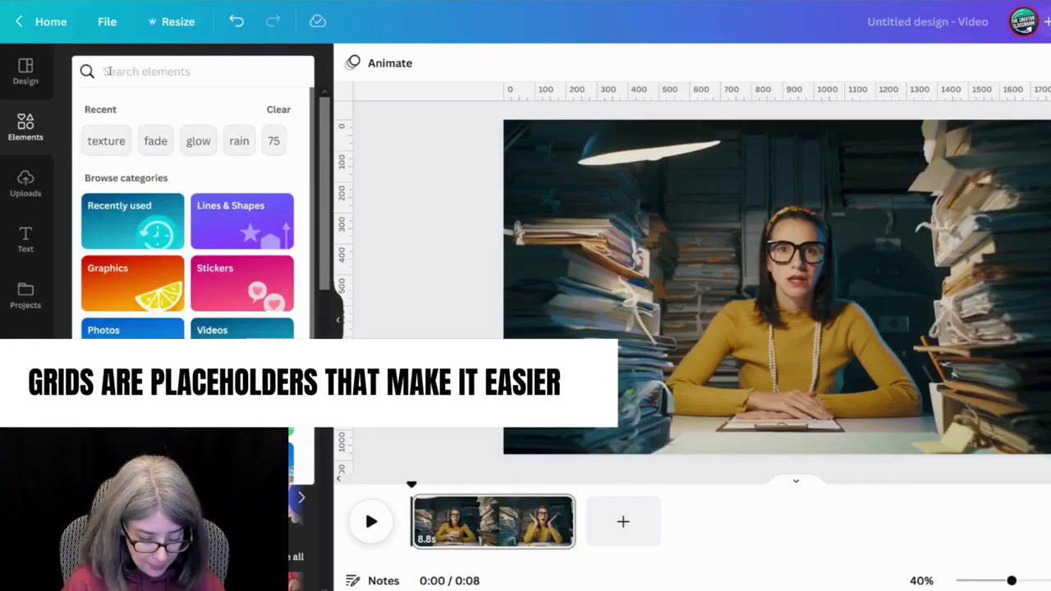
text(grid)
key(Return)
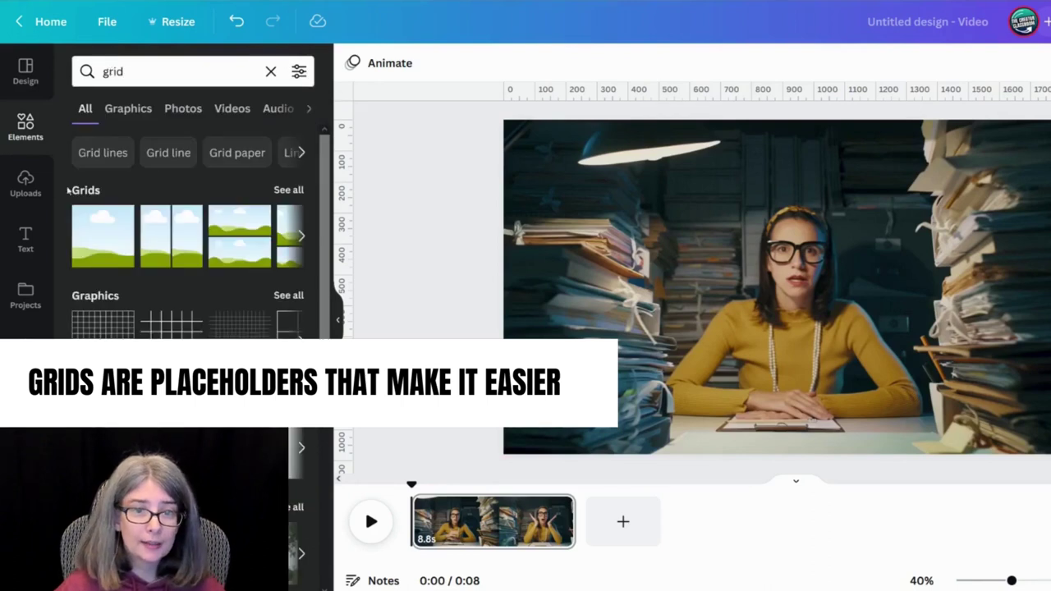
click(87, 224)
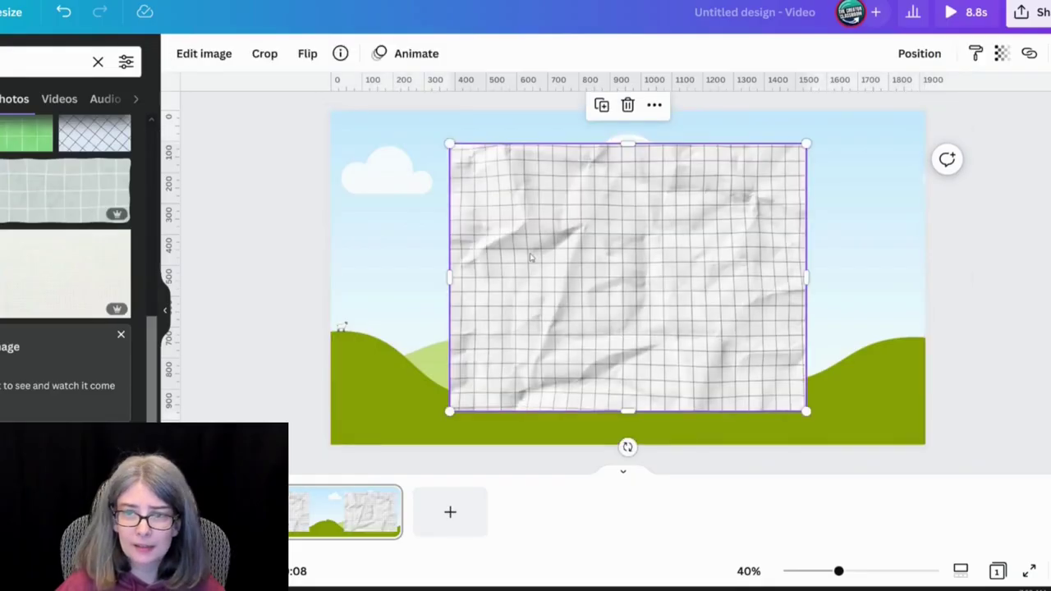
Step: Fill the page with the crumpled grid-paper image and lower its transparency to 11
mouse_move(583, 258)
mouse_down()
mouse_move(559, 254)
mouse_move(579, 258)
mouse_up()
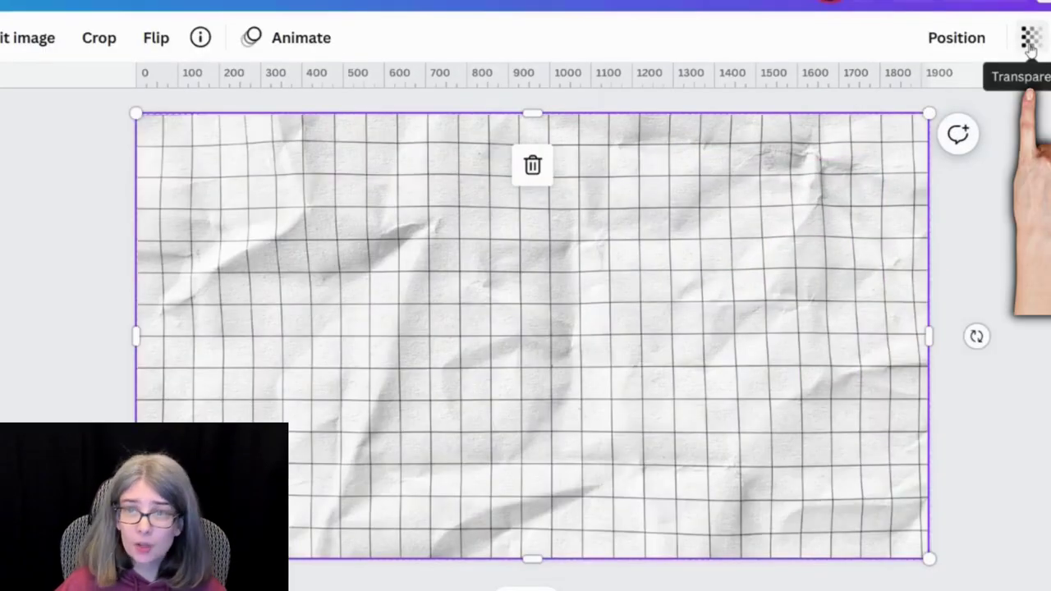
click(1031, 50)
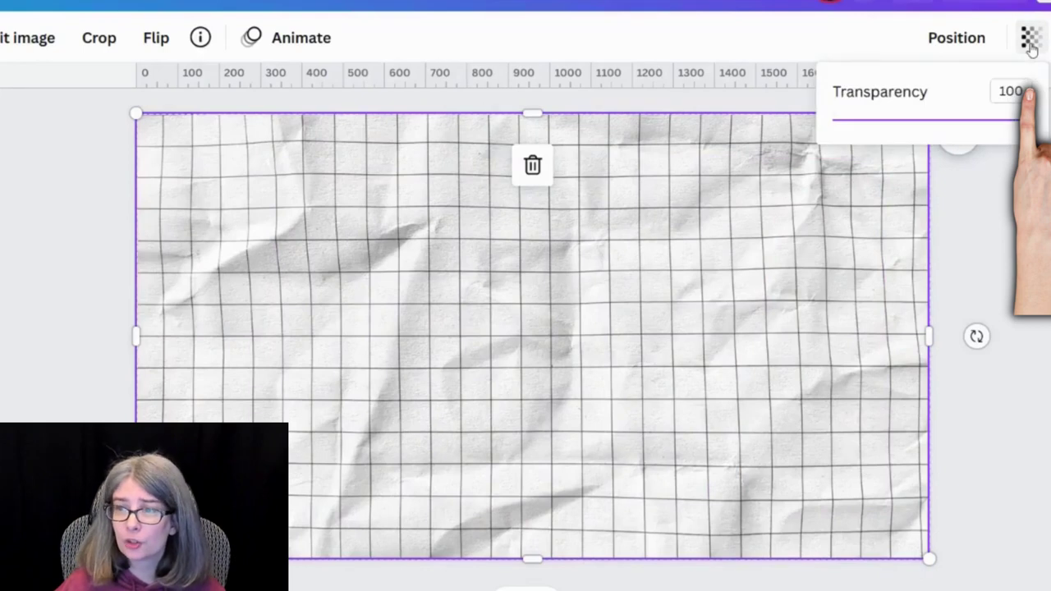
drag(926, 120, 856, 119)
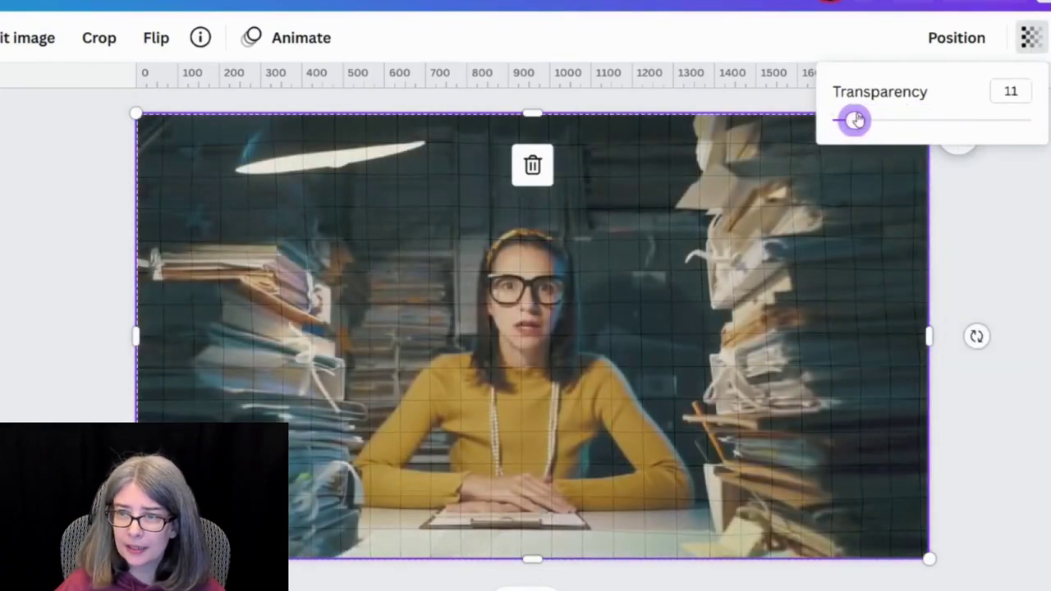
click(991, 282)
click(991, 282)
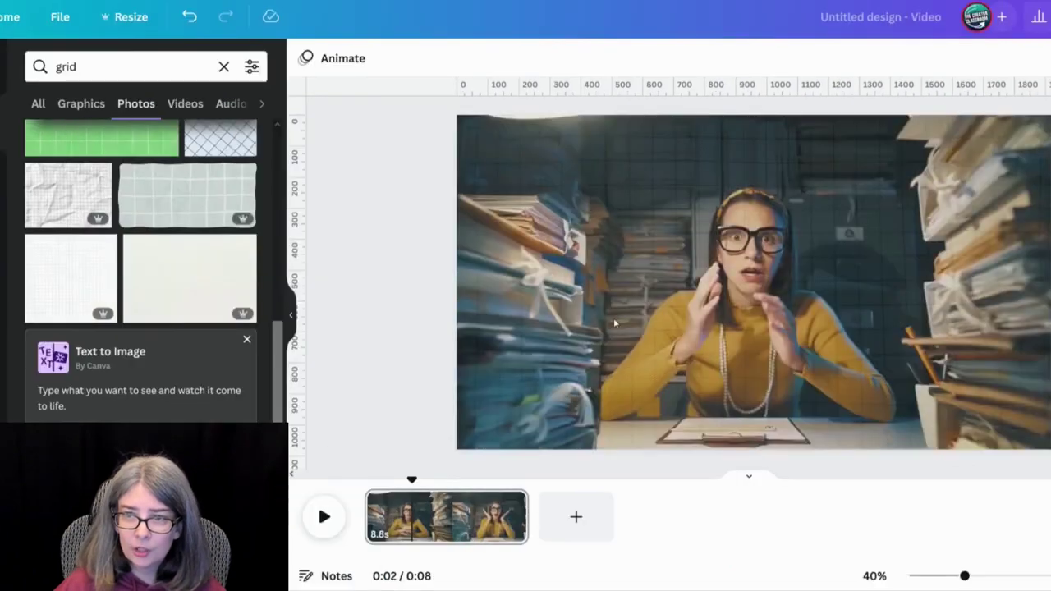
Step: Give the grid-paper overlay a Photo Zoom animation set to Out with a larger scale
click(488, 320)
click(578, 196)
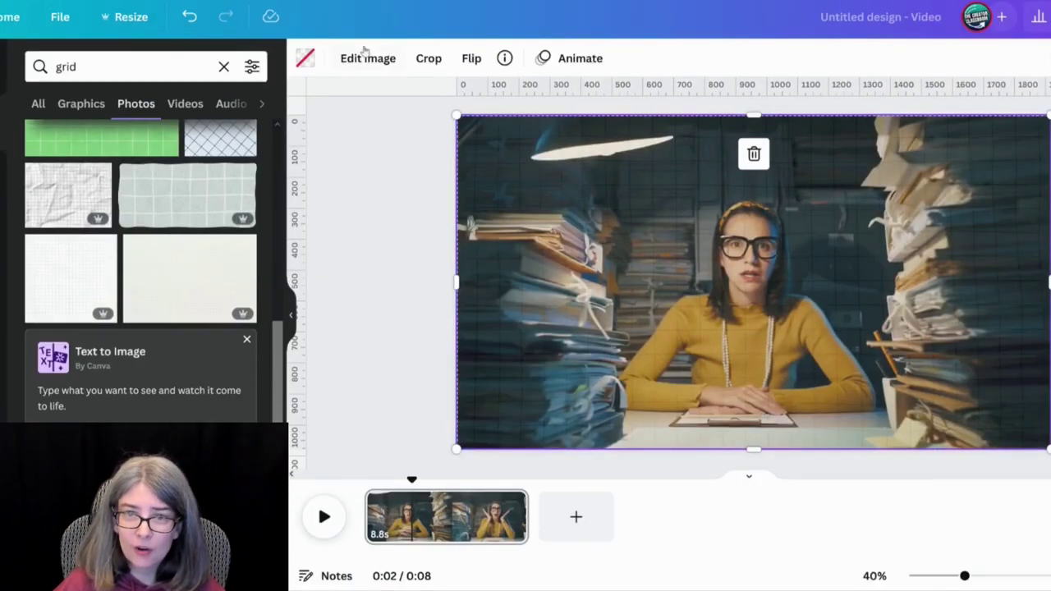
click(580, 59)
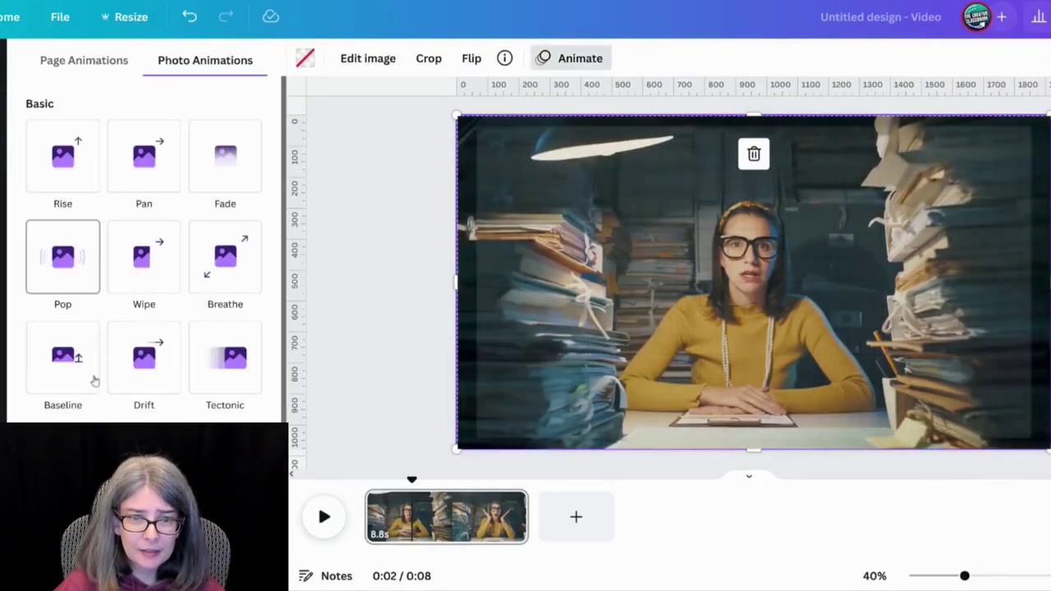
scroll(90, 400, down, 1)
scroll(144, 329, down, 3)
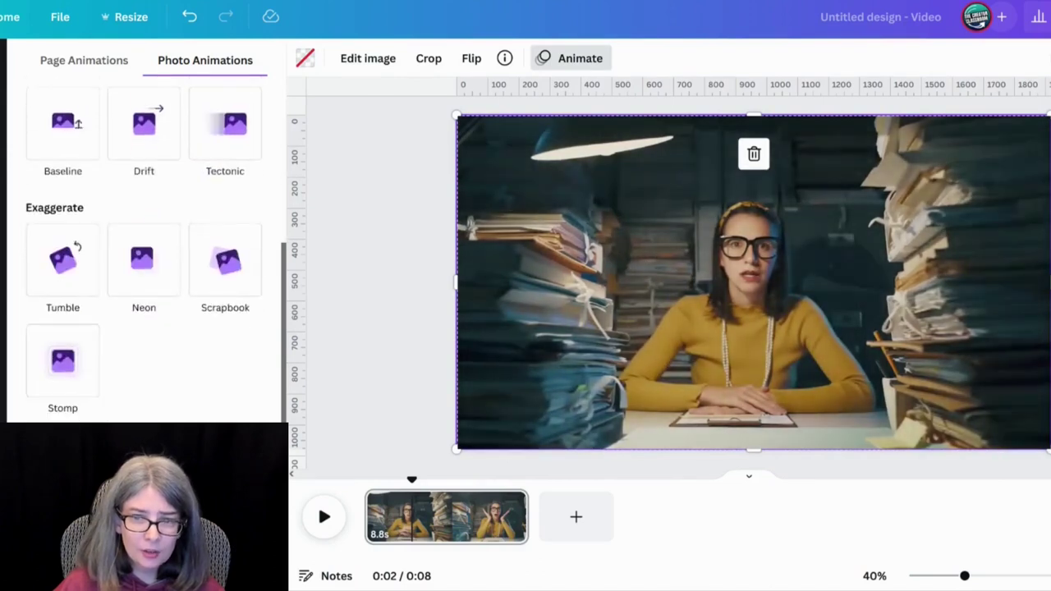
scroll(144, 329, down, 2)
click(54, 380)
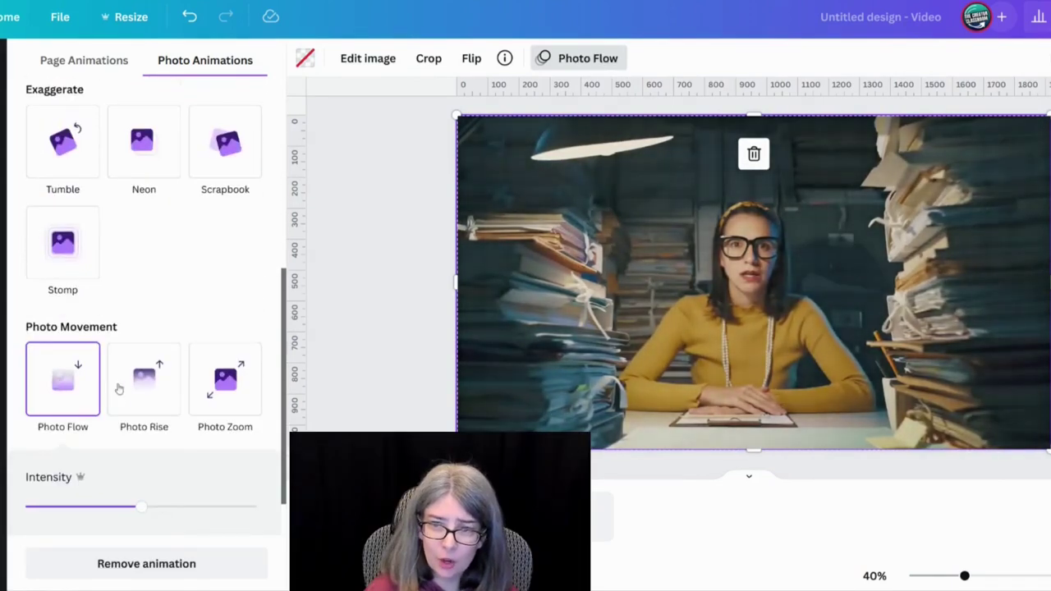
click(143, 378)
scroll(144, 385, down, 1)
click(228, 329)
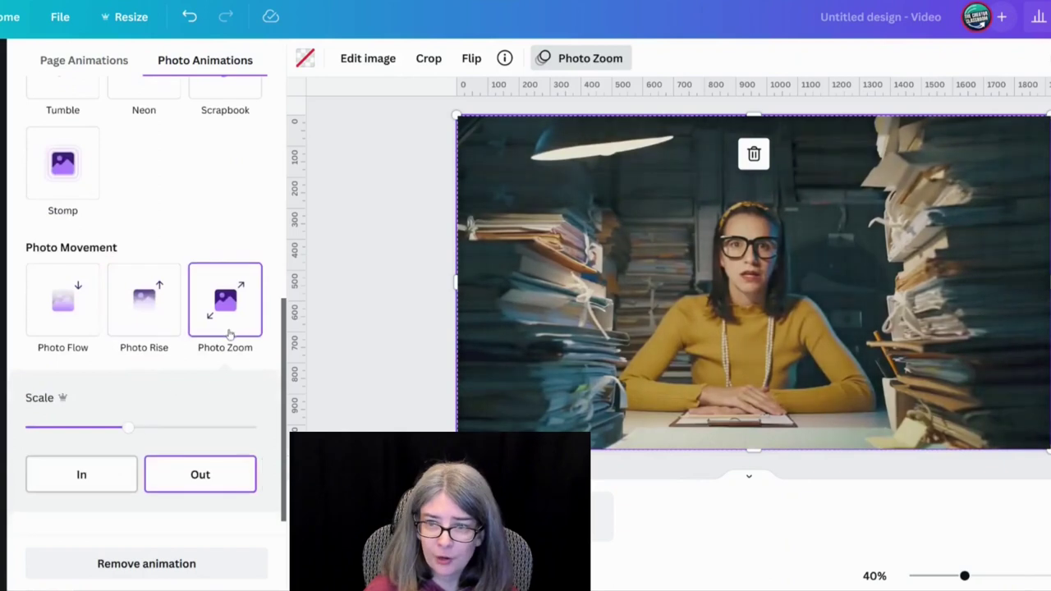
click(177, 429)
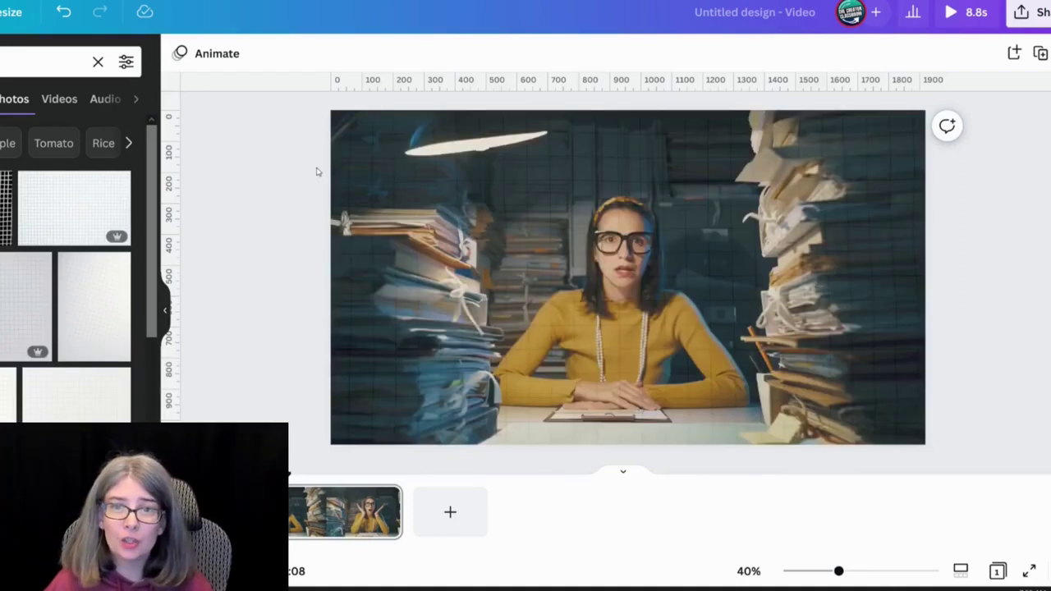
Step: Try the green and pink grids, then drop the purple grid photo onto the office-scene image
click(474, 184)
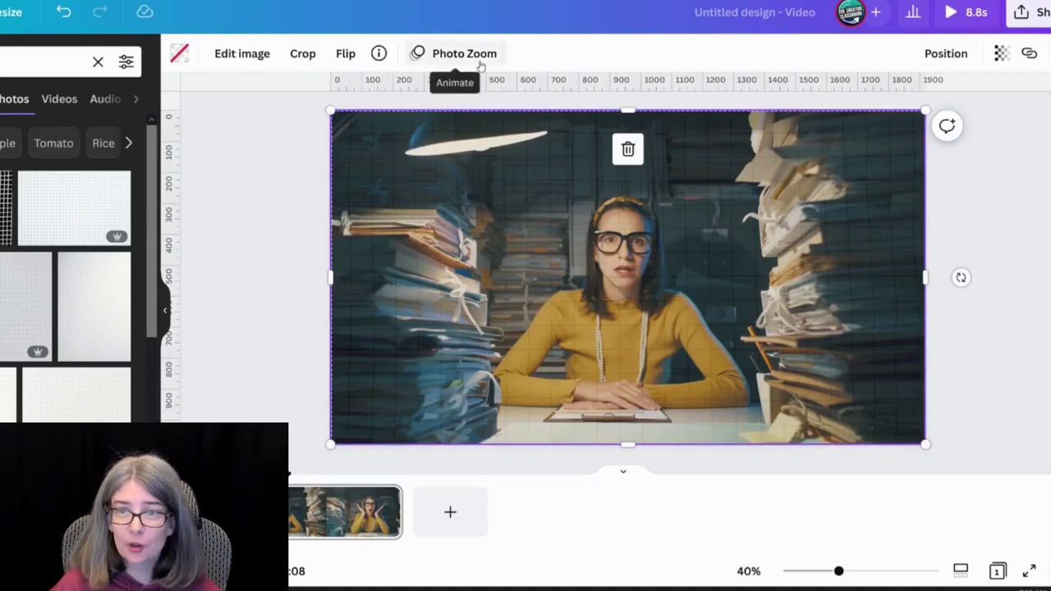
scroll(74, 271, down, 2)
drag(32, 217, 395, 223)
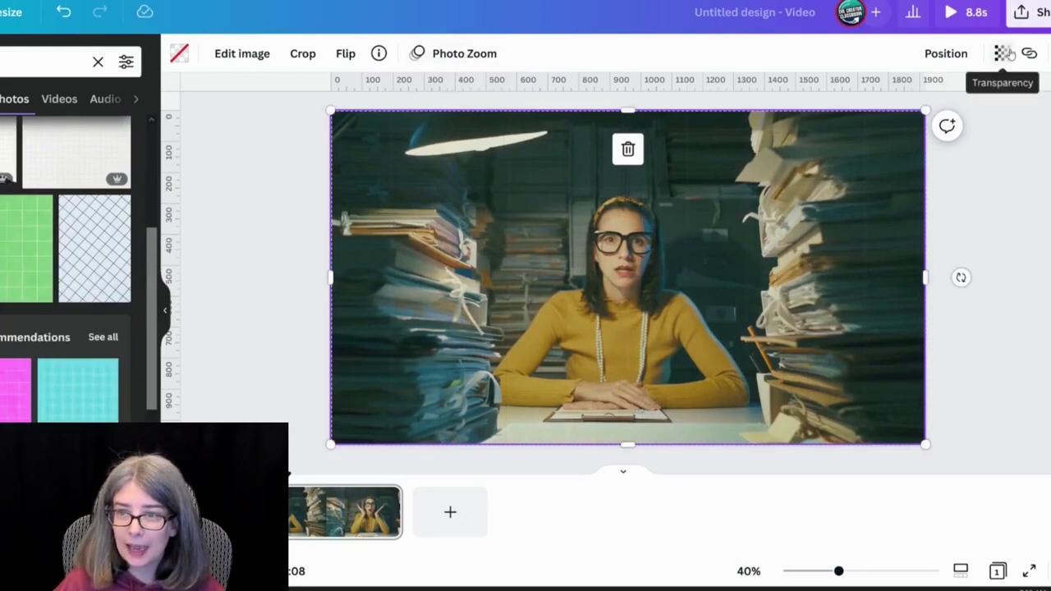
scroll(63, 307, down, 2)
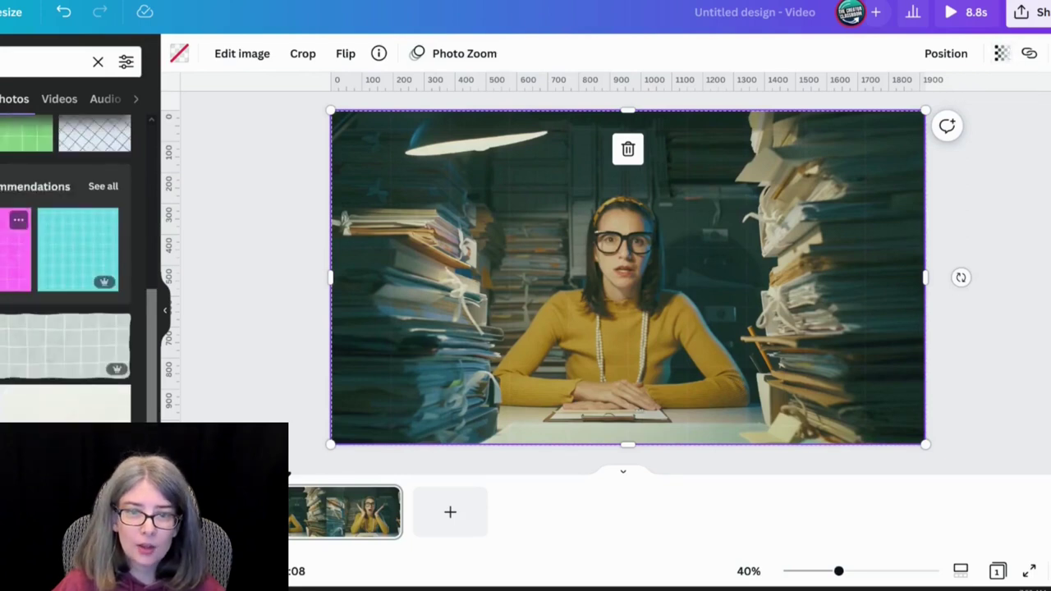
drag(17, 246, 436, 252)
scroll(69, 334, down, 5)
drag(57, 308, 556, 306)
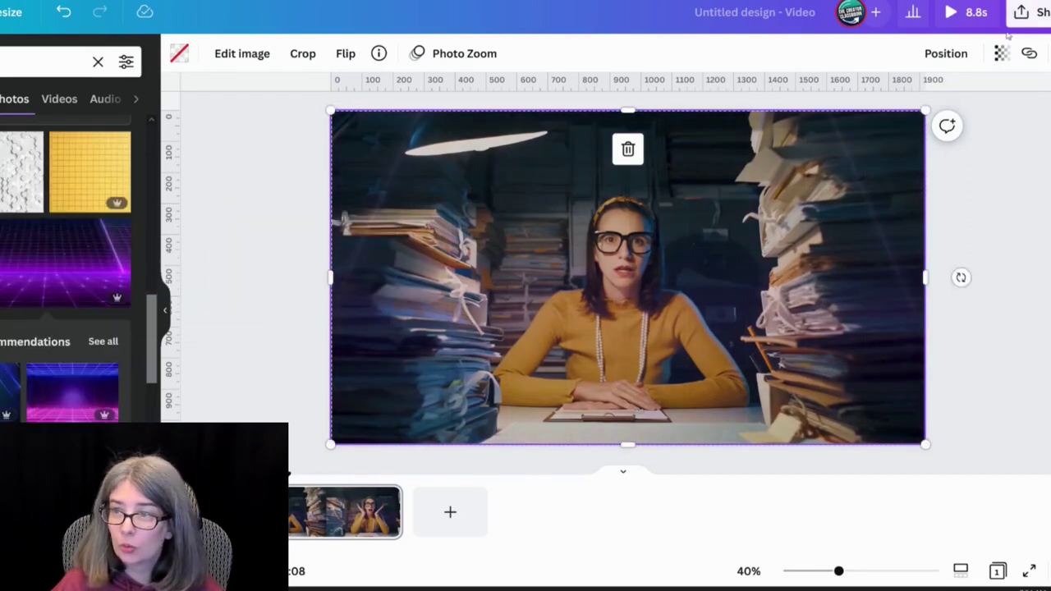
Step: Raise the purple grid's transparency to 13 and rewind the video to the start
click(1001, 58)
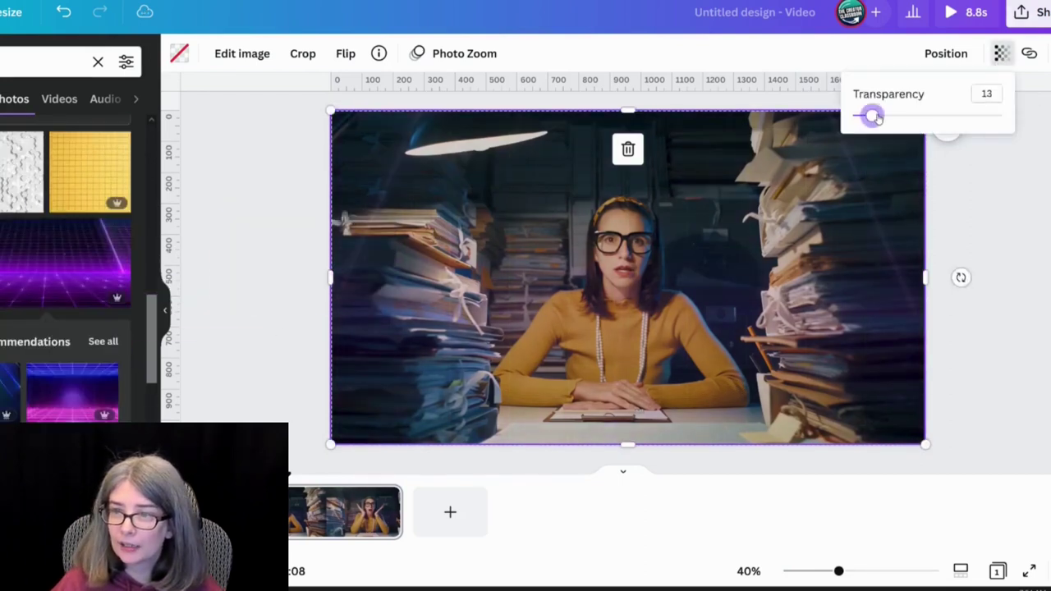
drag(877, 117, 883, 117)
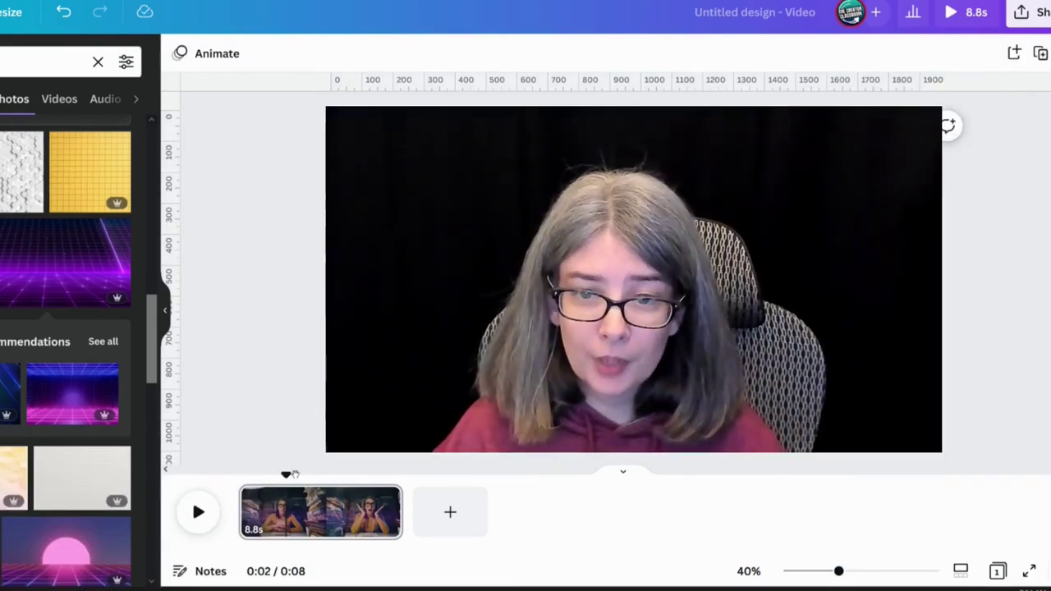
drag(286, 475, 238, 476)
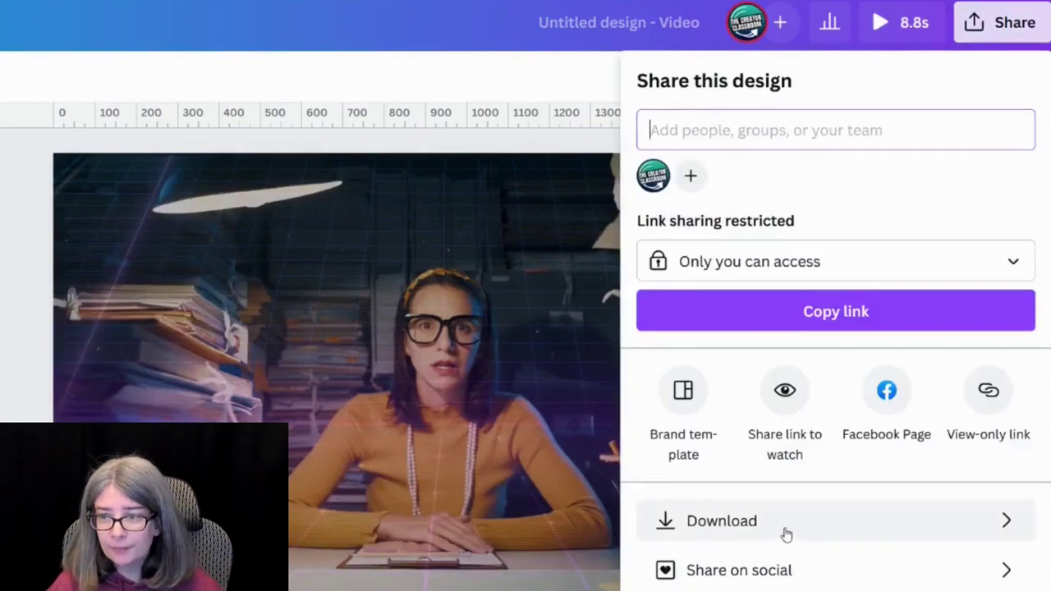
Step: Download the purple grid-overlay video as a 1080p MP4 file
click(786, 532)
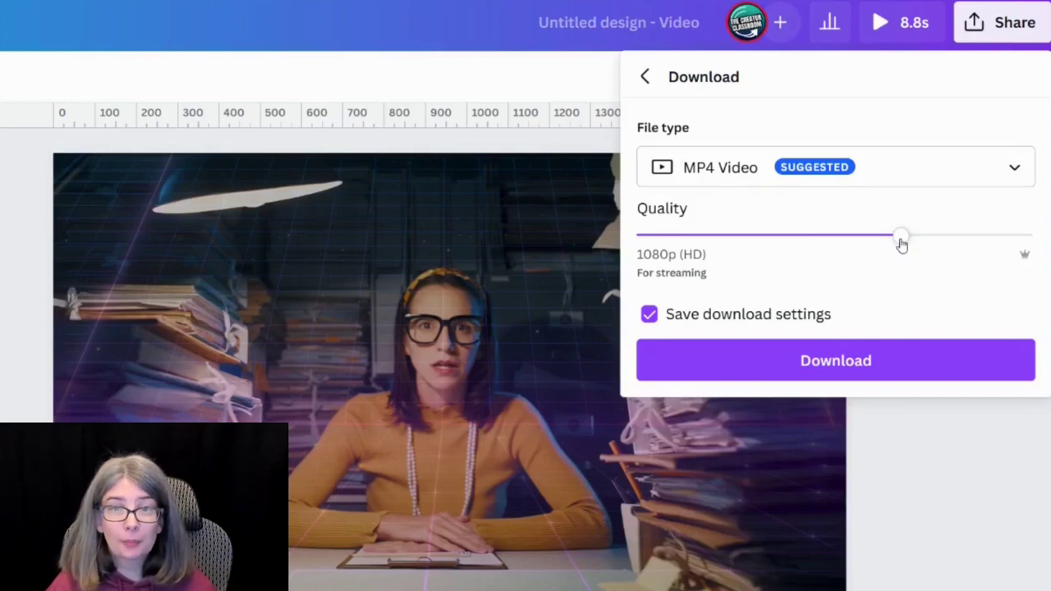
click(869, 375)
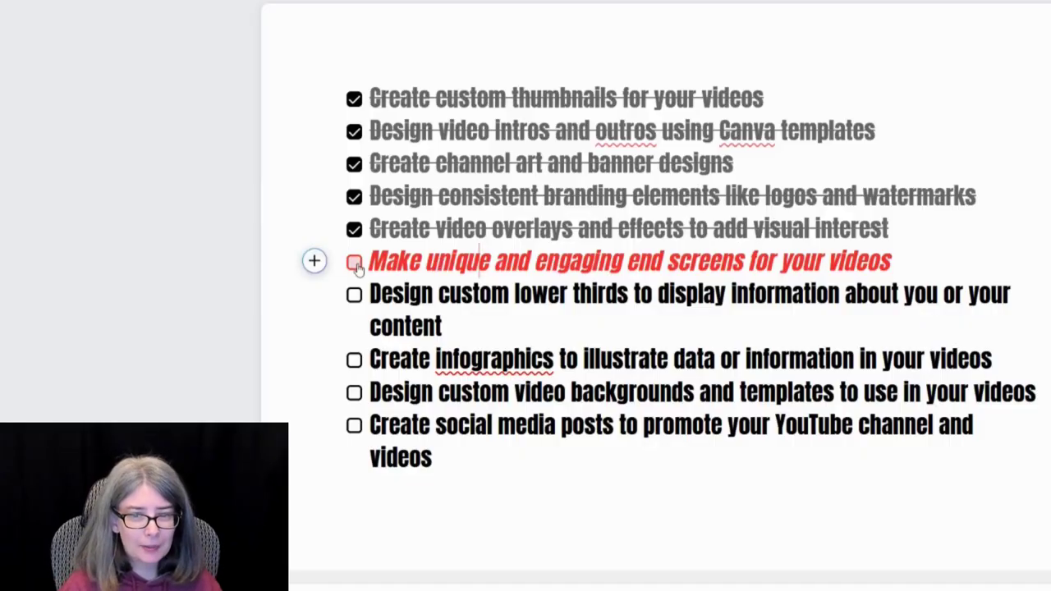
Step: Tick the end screens and lower thirds ideas on the YouTube ideas checklist
click(354, 263)
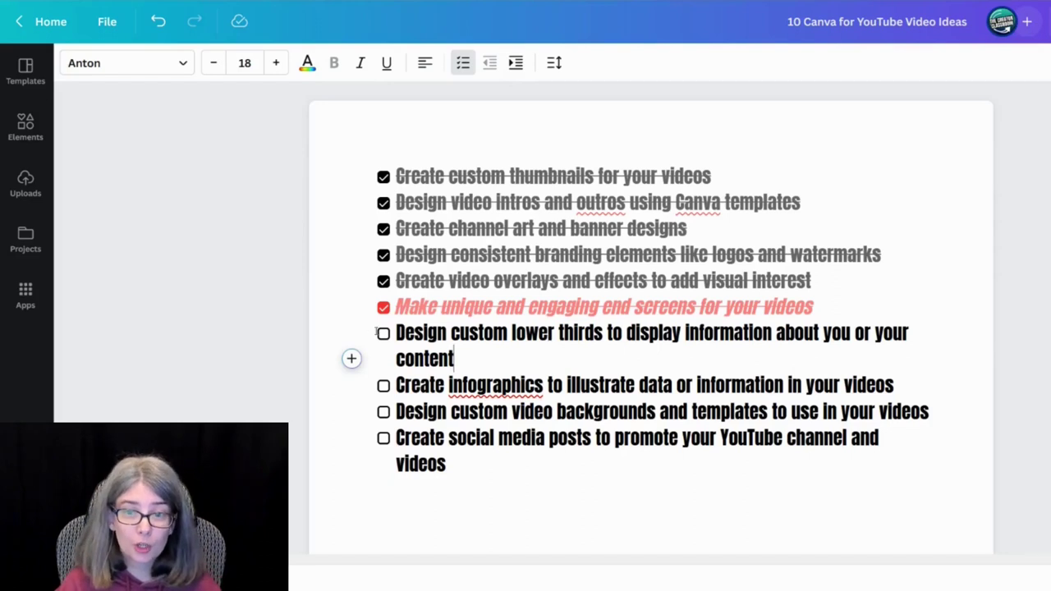
click(384, 334)
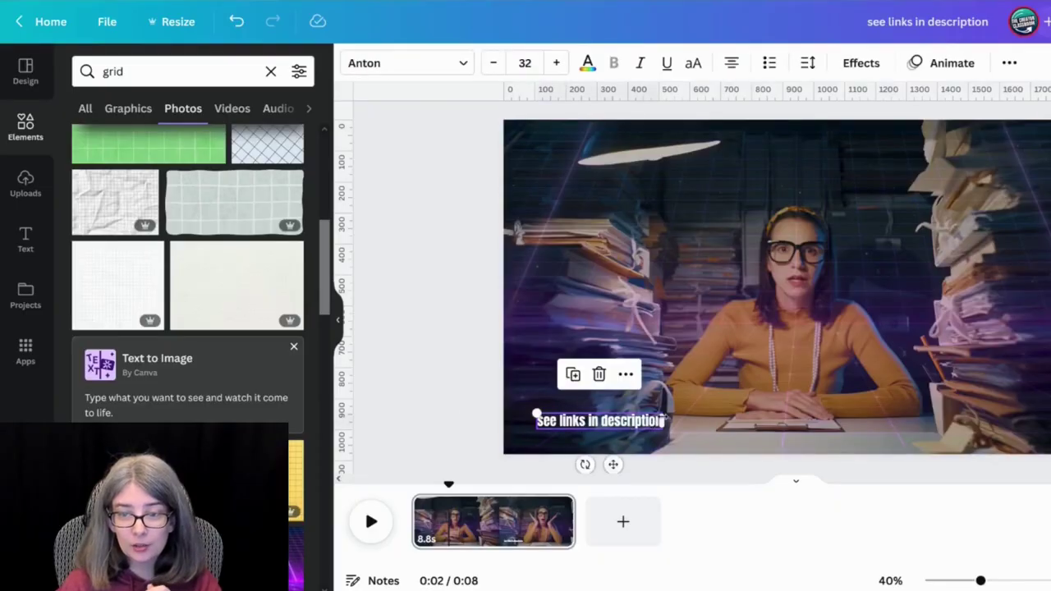
Step: Add a square with R and reshape it into a thin bar behind the SEE LINKS IN DESCRIPTION caption
click(599, 419)
click(255, 323)
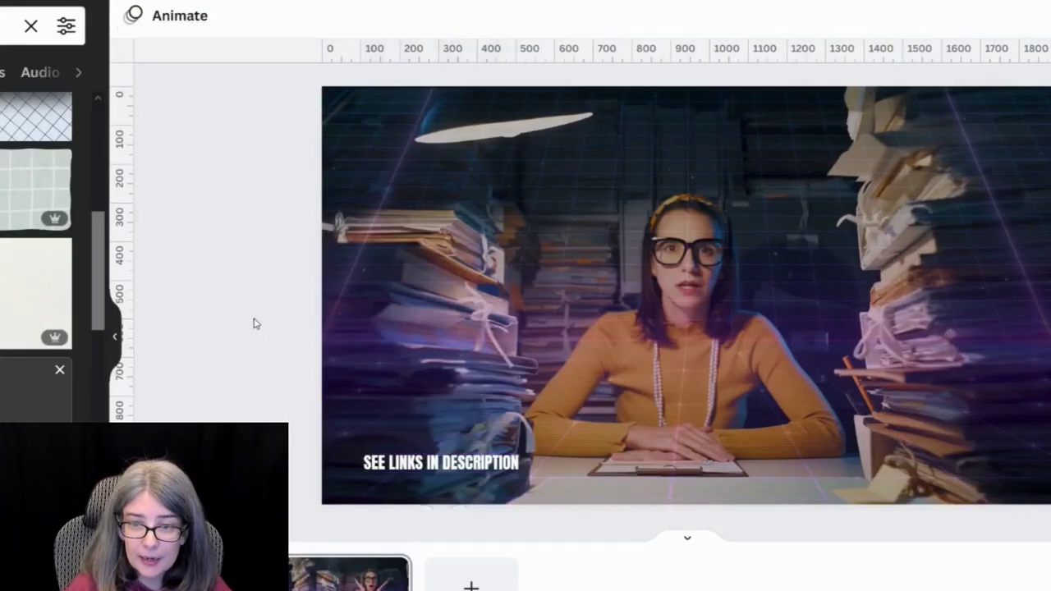
click(449, 463)
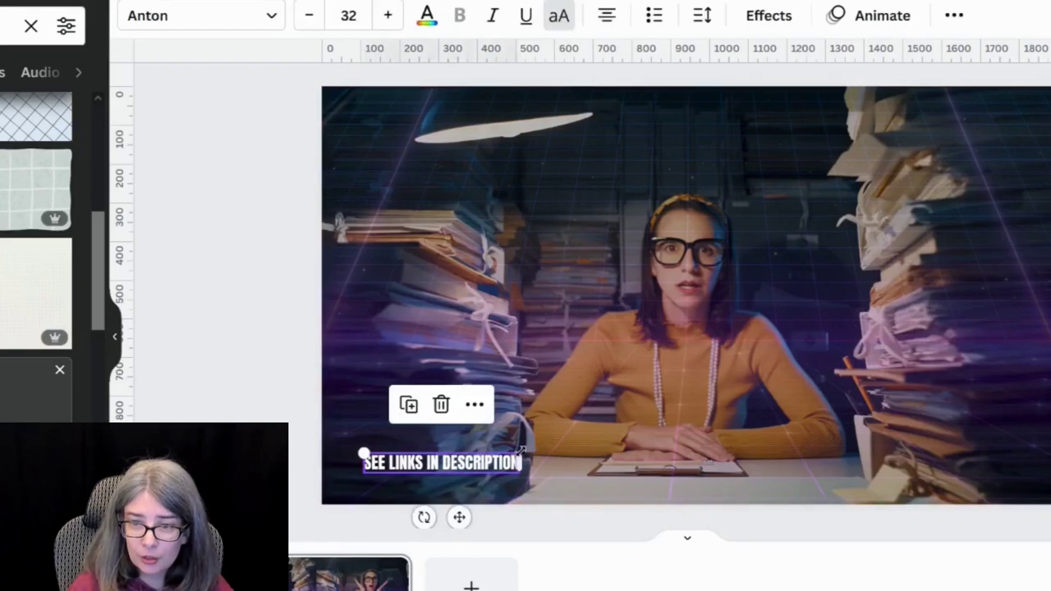
click(522, 449)
click(443, 461)
click(258, 422)
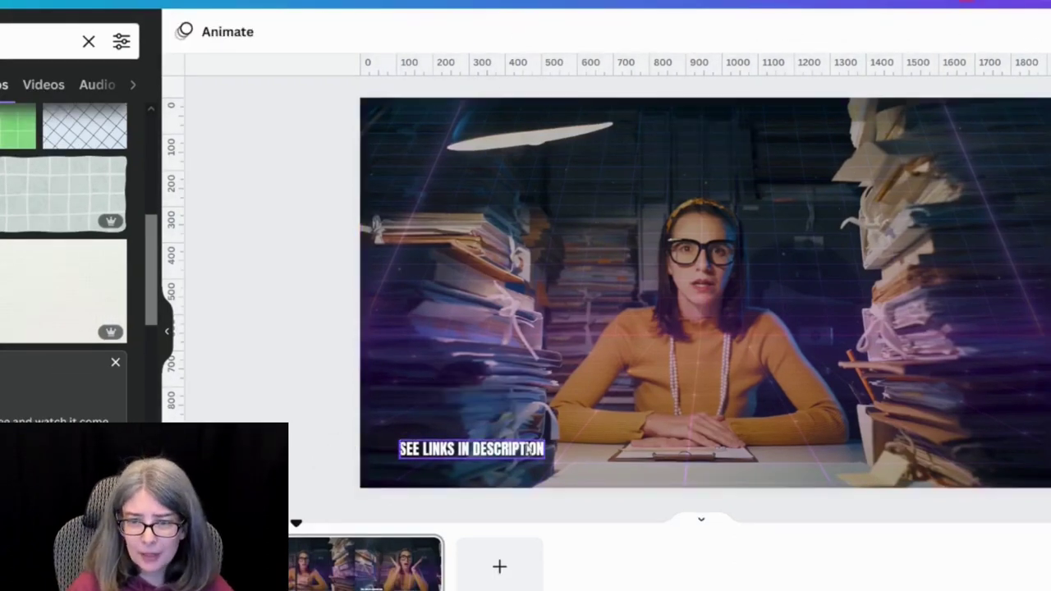
key(r)
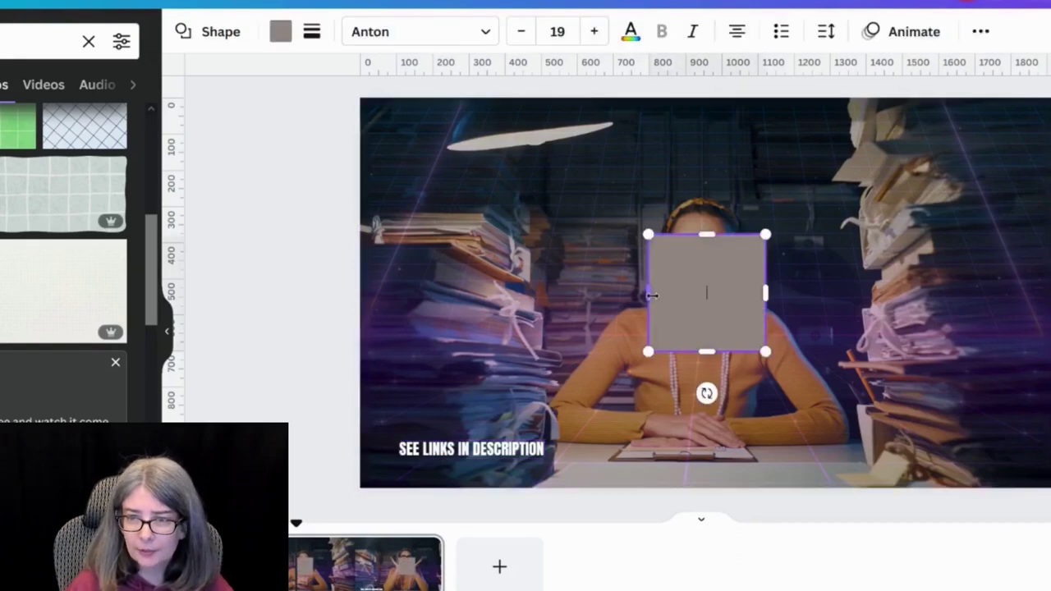
drag(652, 295, 236, 311)
drag(455, 319, 457, 409)
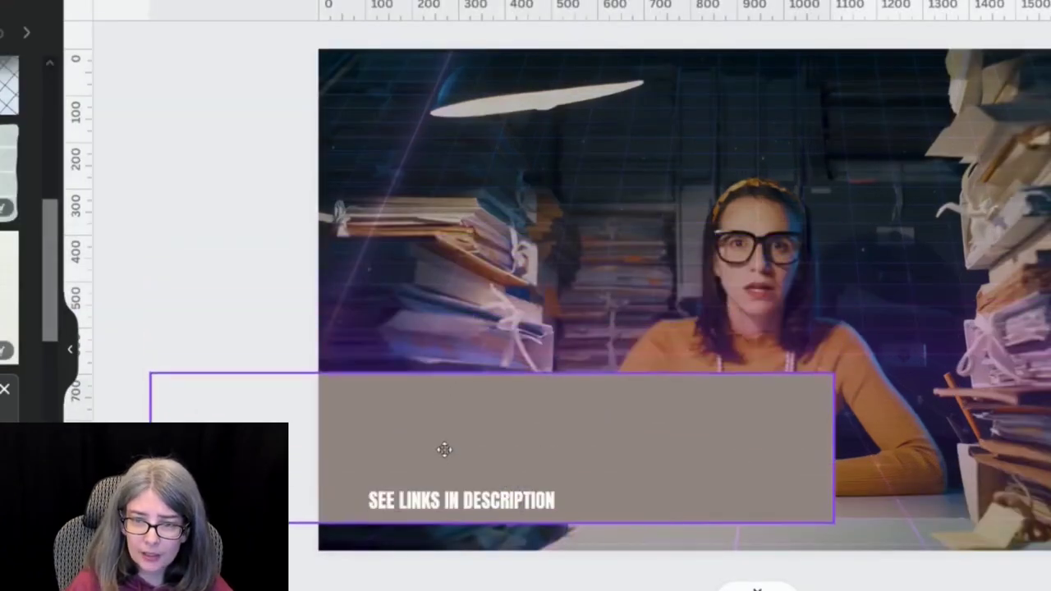
drag(443, 450, 444, 441)
drag(488, 373, 487, 484)
drag(604, 483, 604, 484)
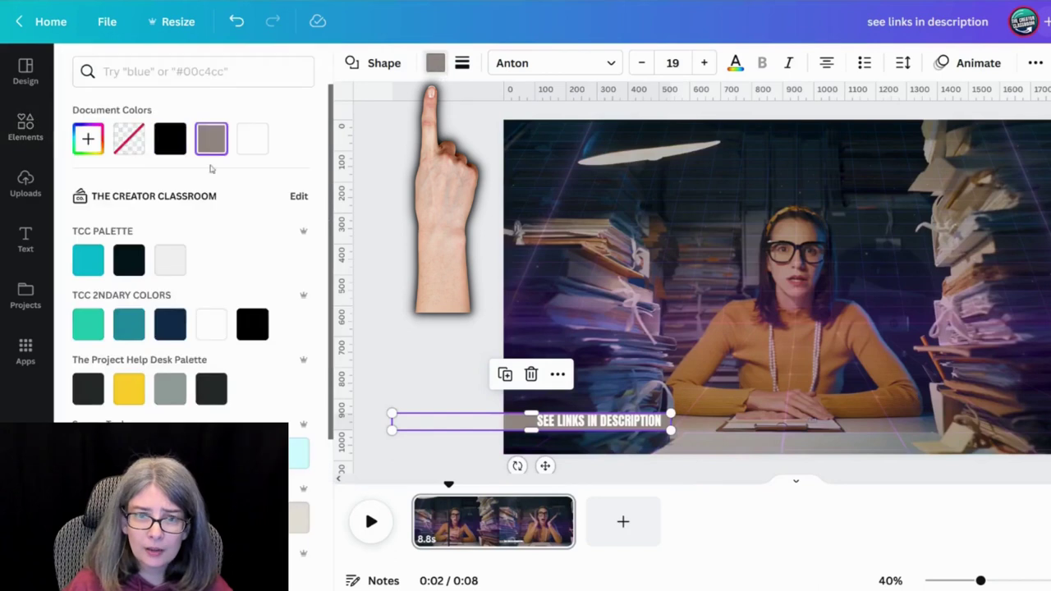
Step: Colour the caption's backing bar dark purple from the photo colours
scroll(174, 260, down, 5)
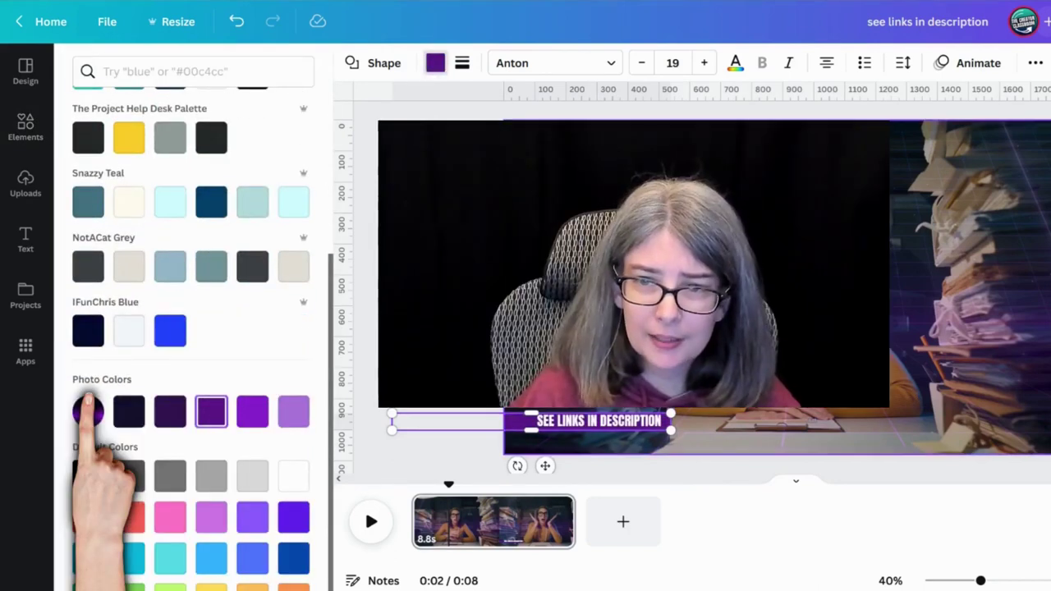
click(252, 412)
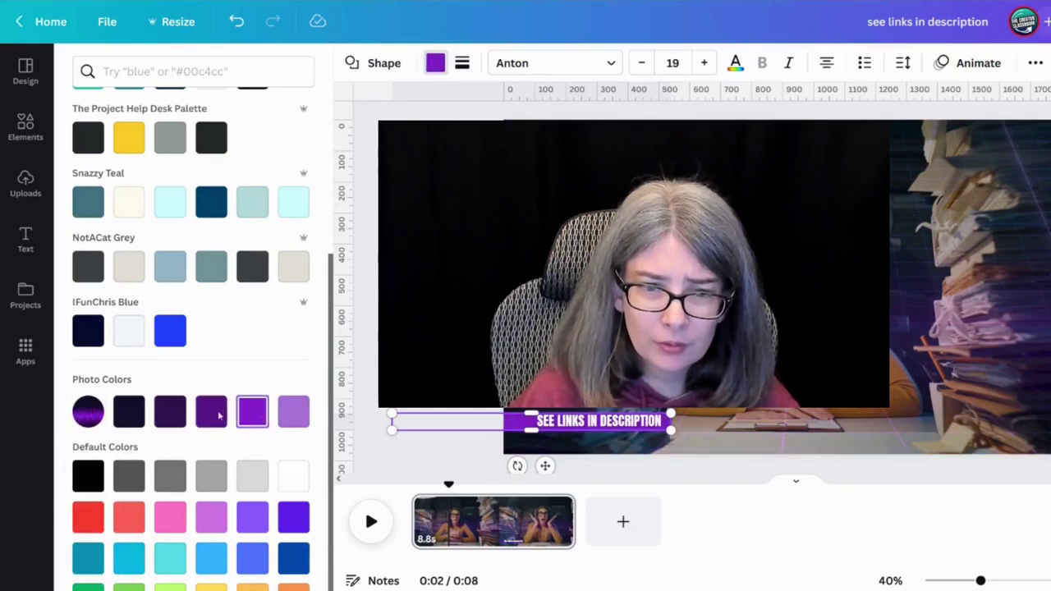
click(170, 412)
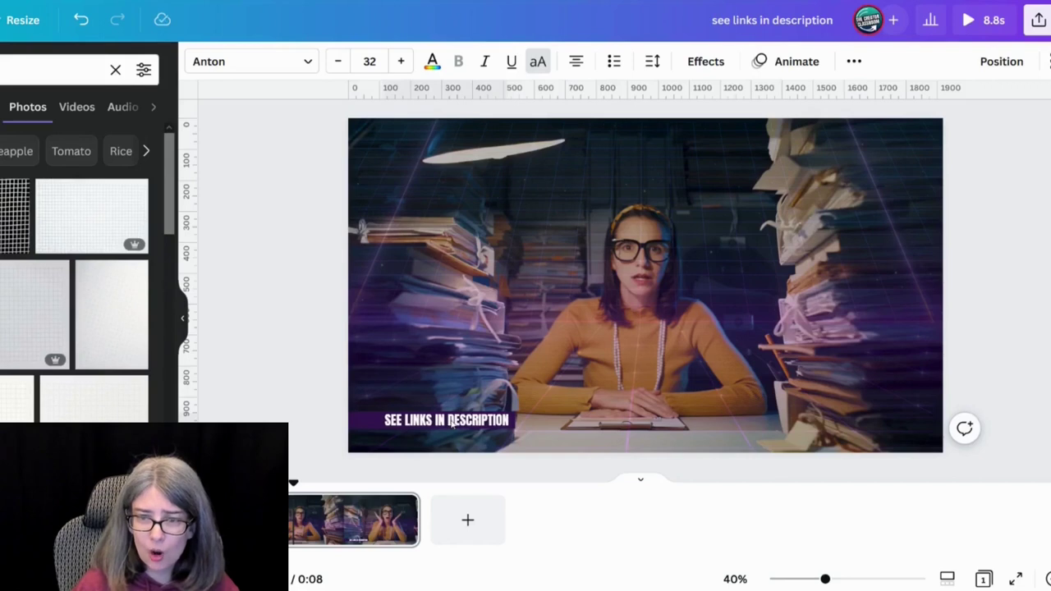
Step: Group the purple bar and the caption text into one element
click(295, 359)
click(374, 423)
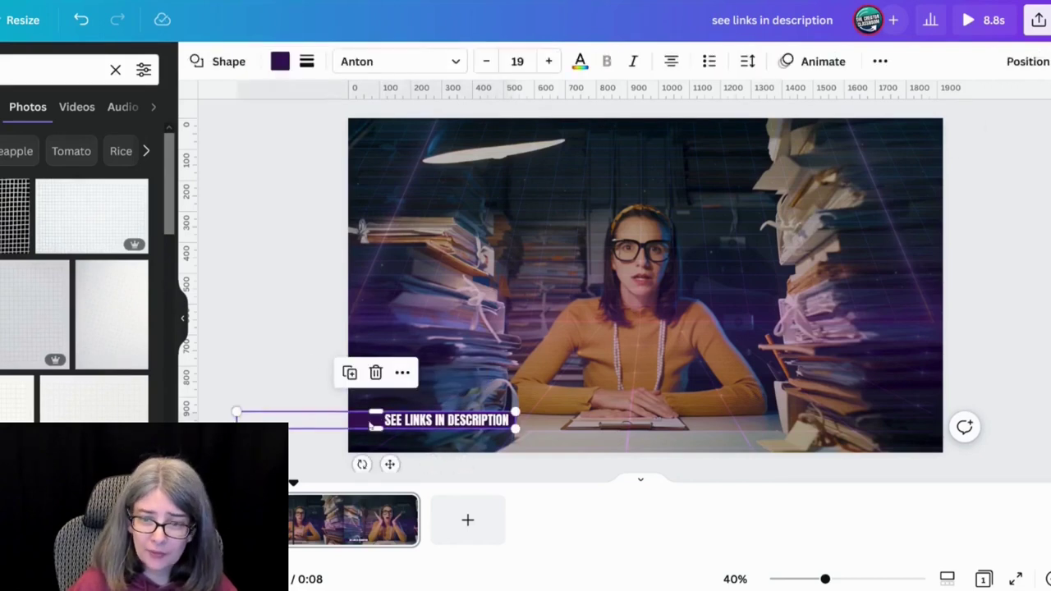
click(353, 424)
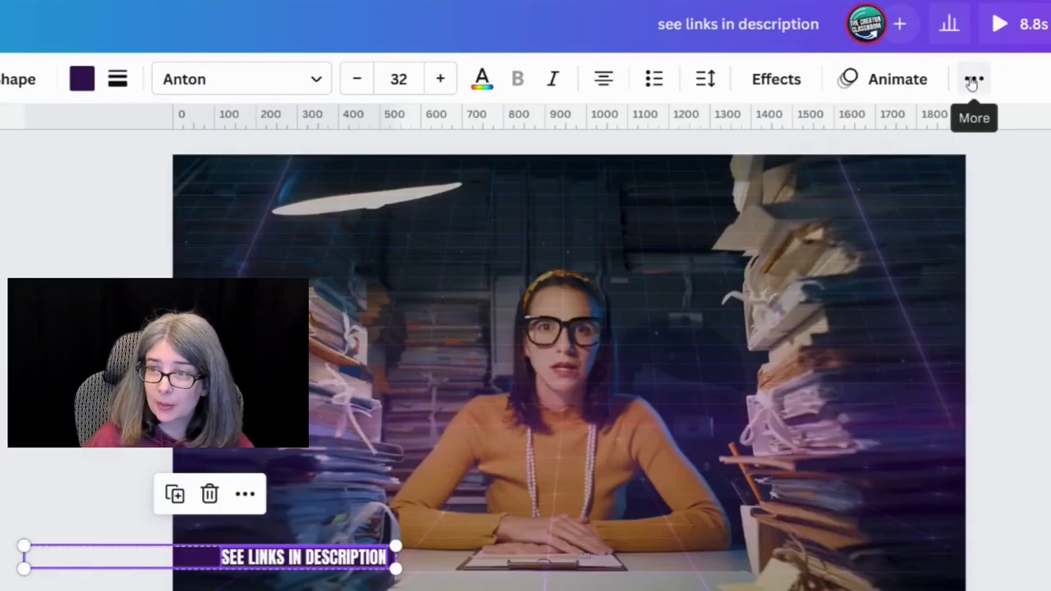
click(948, 61)
click(723, 129)
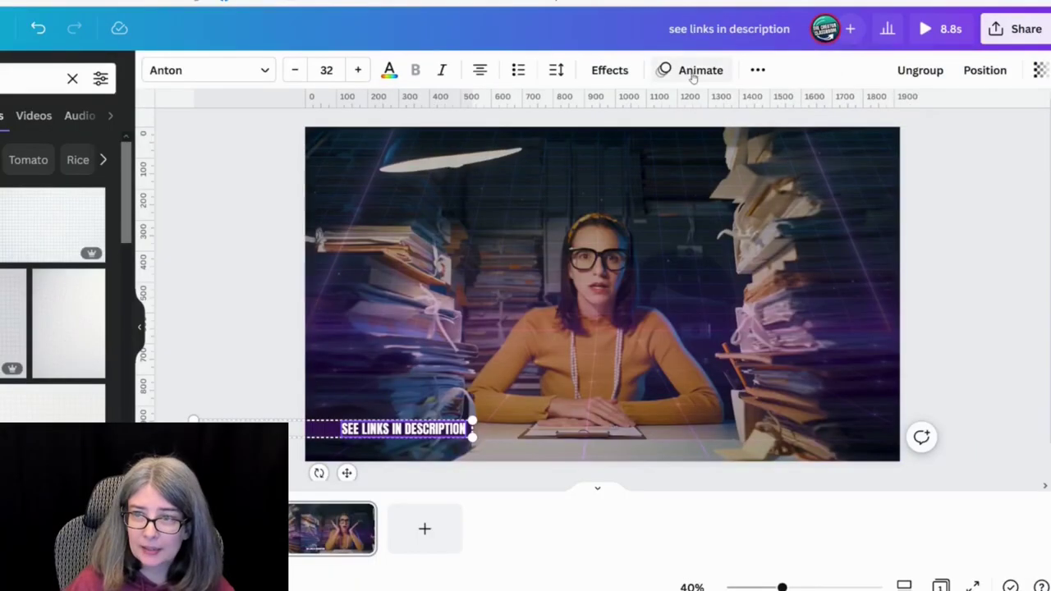
Step: Animate the caption with Typewriter, revealing word by word at a faster speed
click(694, 73)
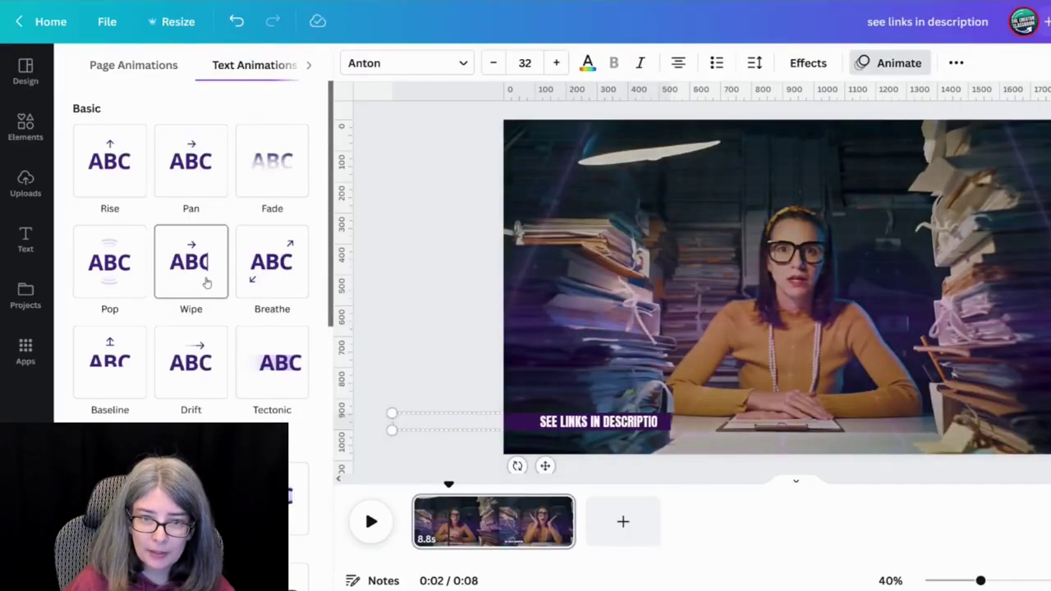
click(206, 283)
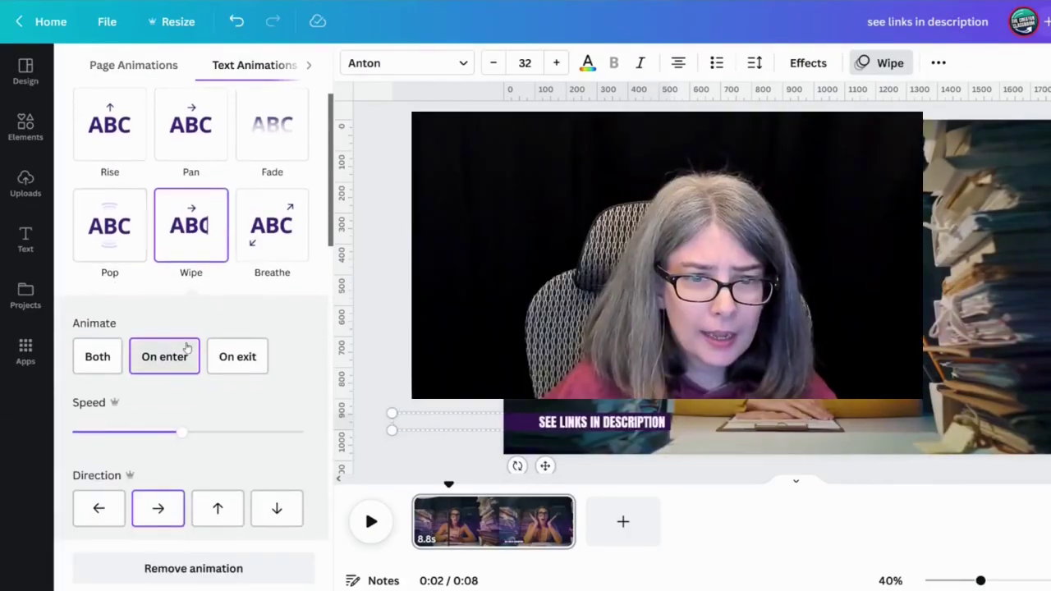
scroll(178, 362, down, 4)
scroll(178, 362, down, 1)
click(117, 403)
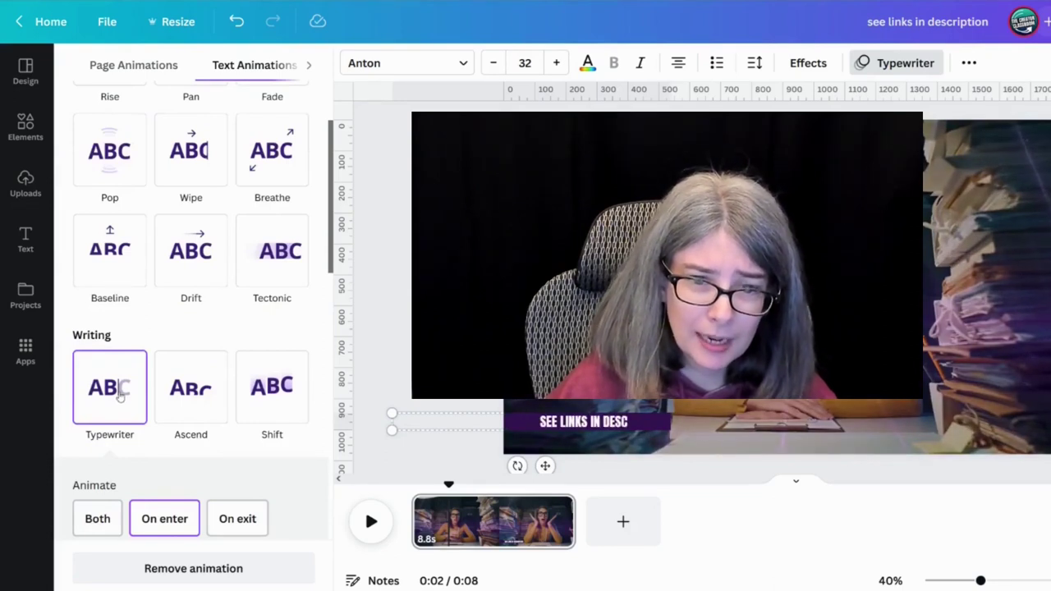
scroll(170, 451, down, 2)
scroll(171, 451, down, 1)
click(244, 420)
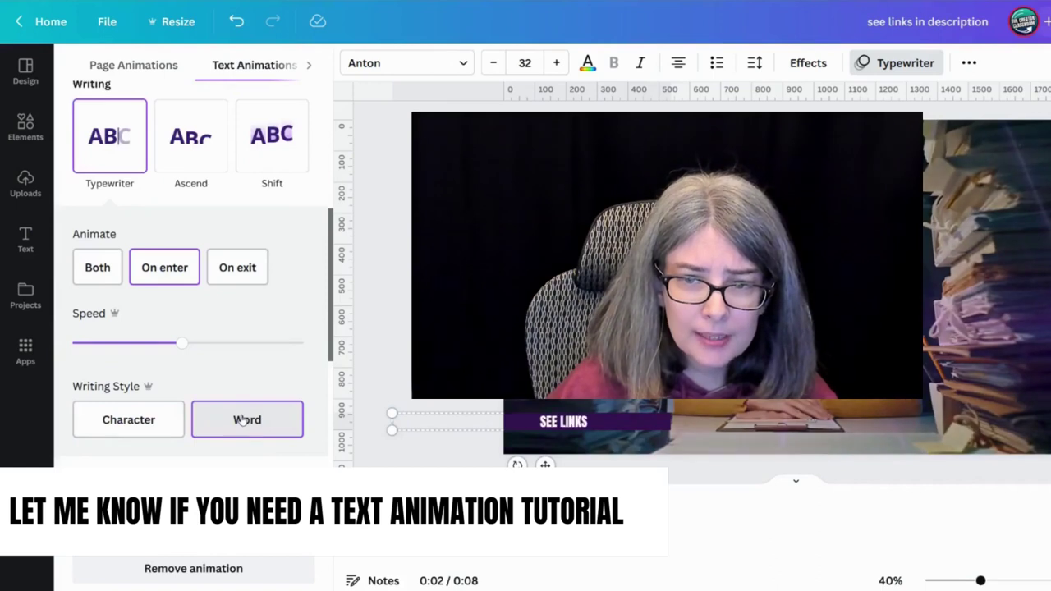
click(254, 346)
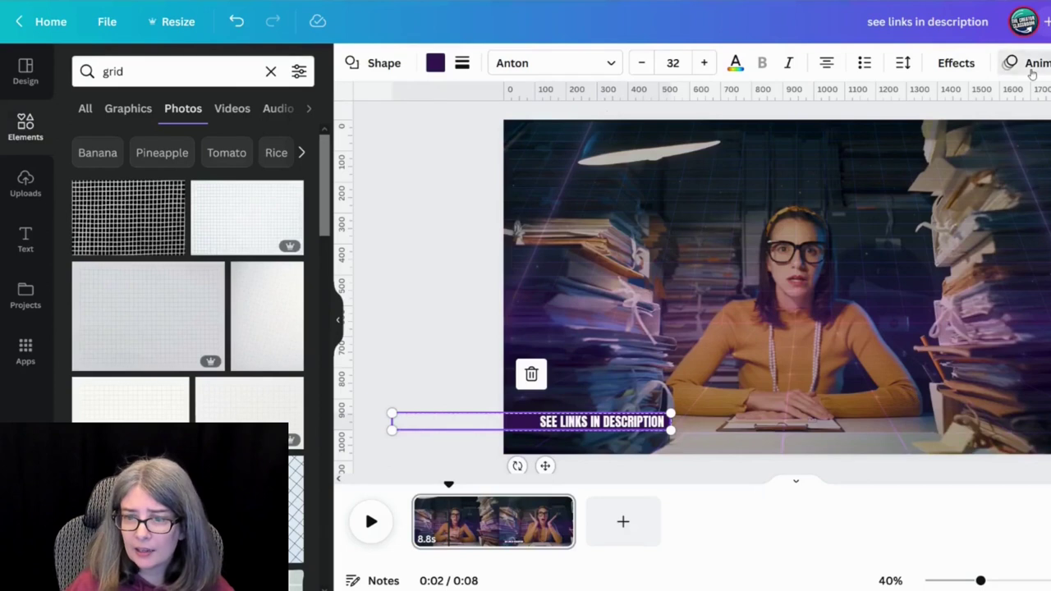
Step: Give the purple bar a Pop animation and show its timing as separate bar and text layers
click(1031, 70)
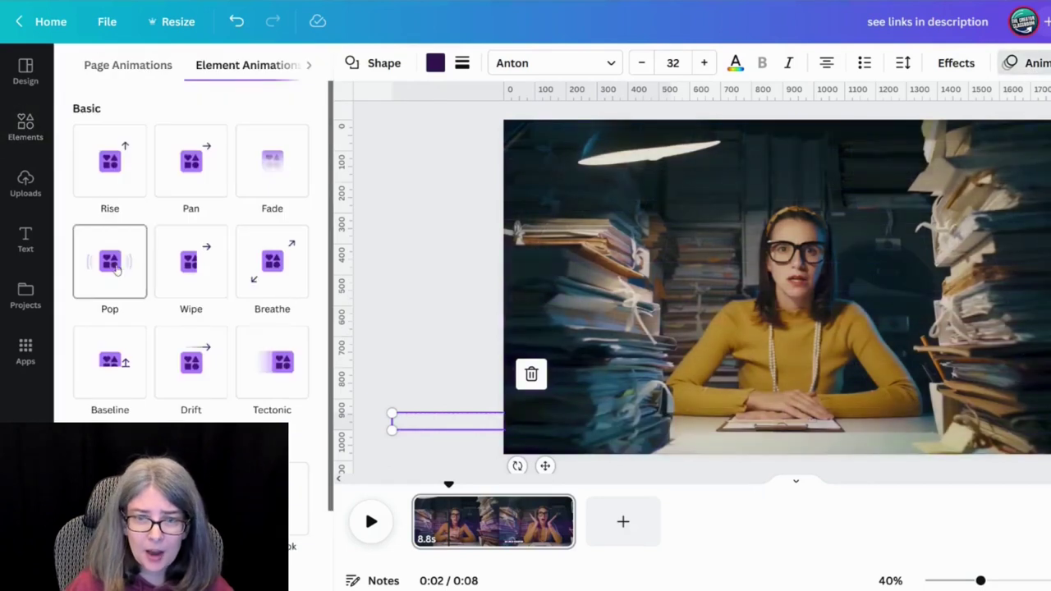
click(116, 261)
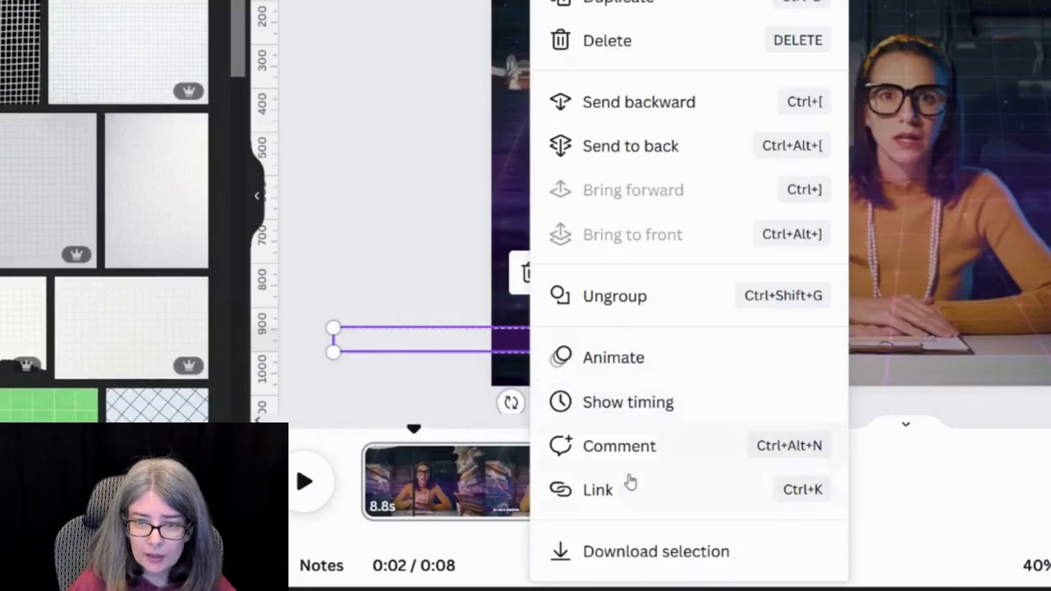
click(601, 473)
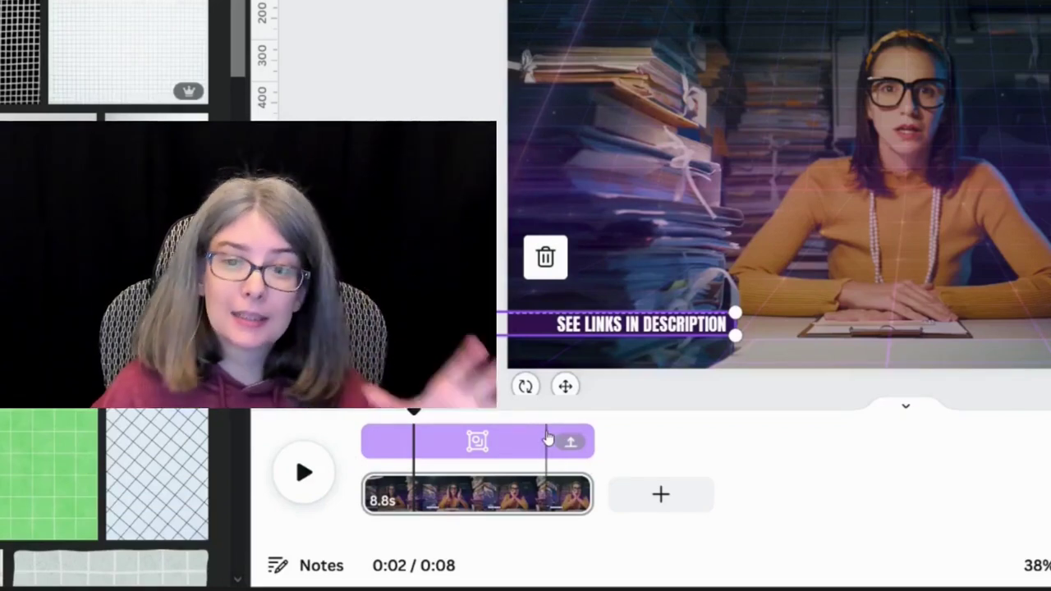
click(570, 441)
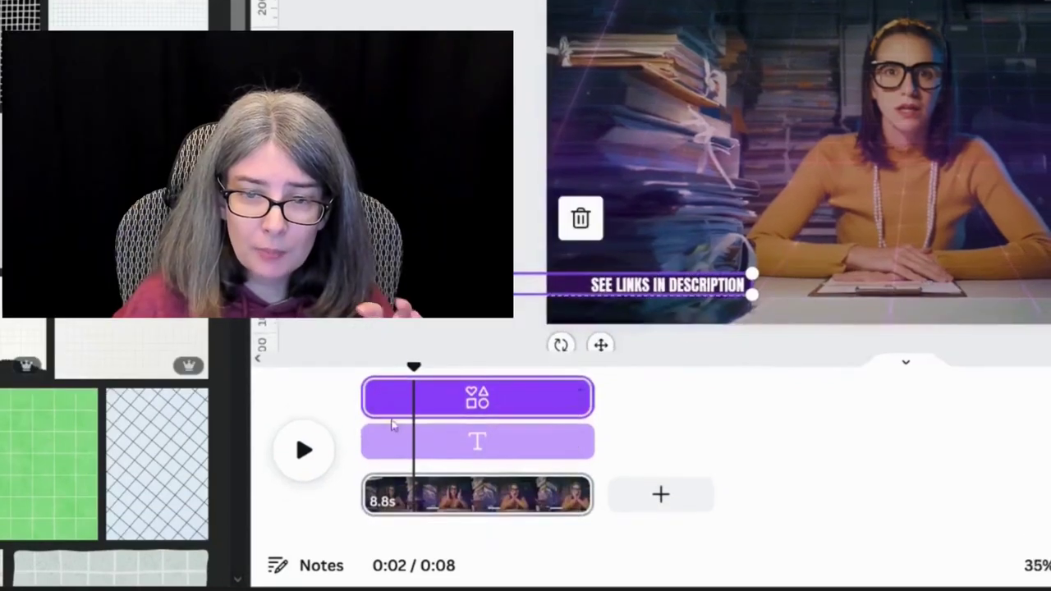
Step: Trim the clips so the caption starts later and both bar and caption end earlier
click(465, 429)
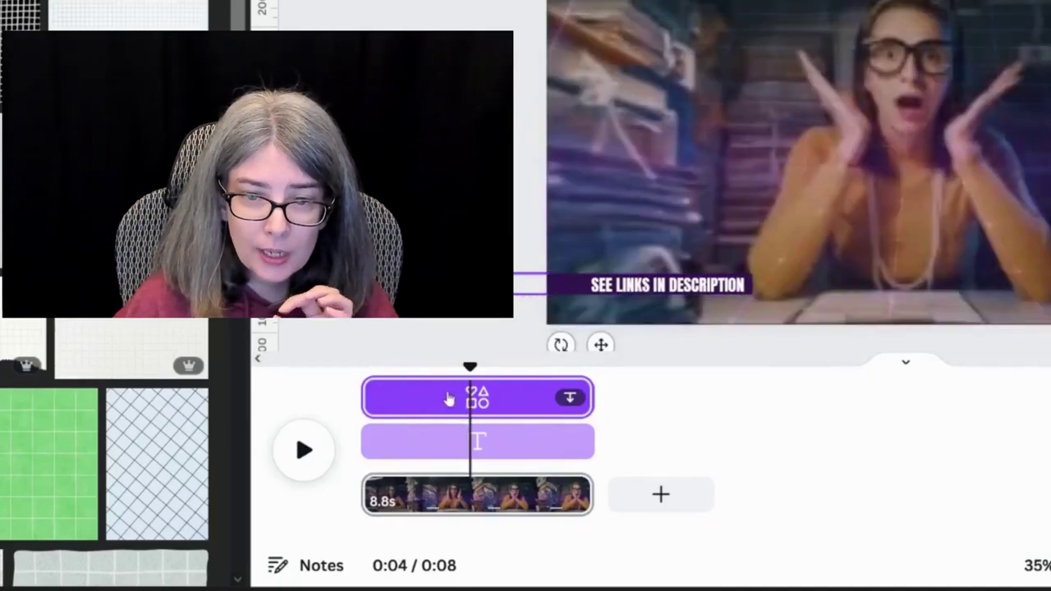
click(446, 439)
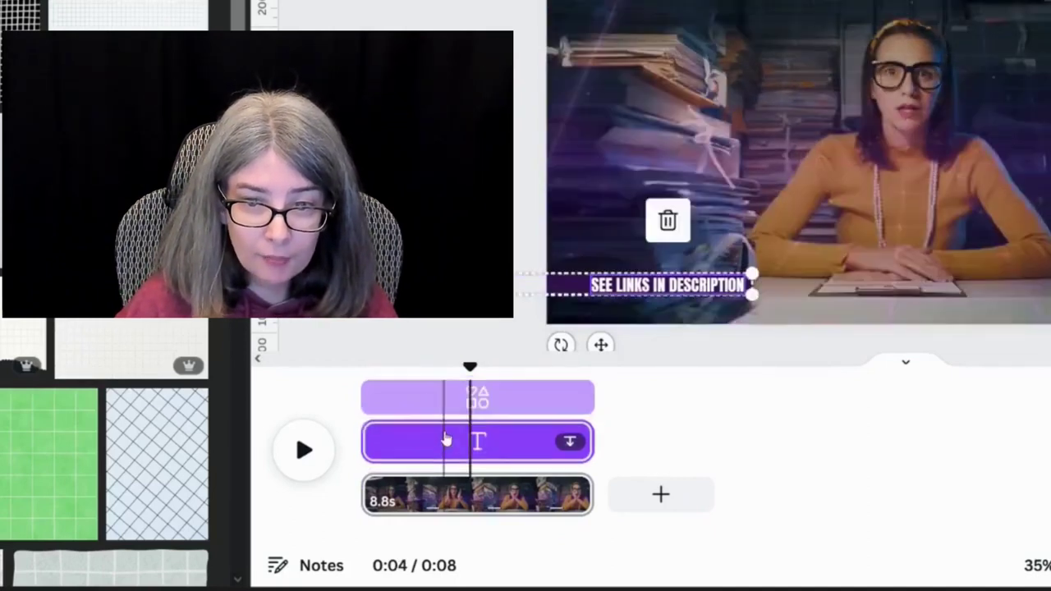
drag(372, 442, 408, 439)
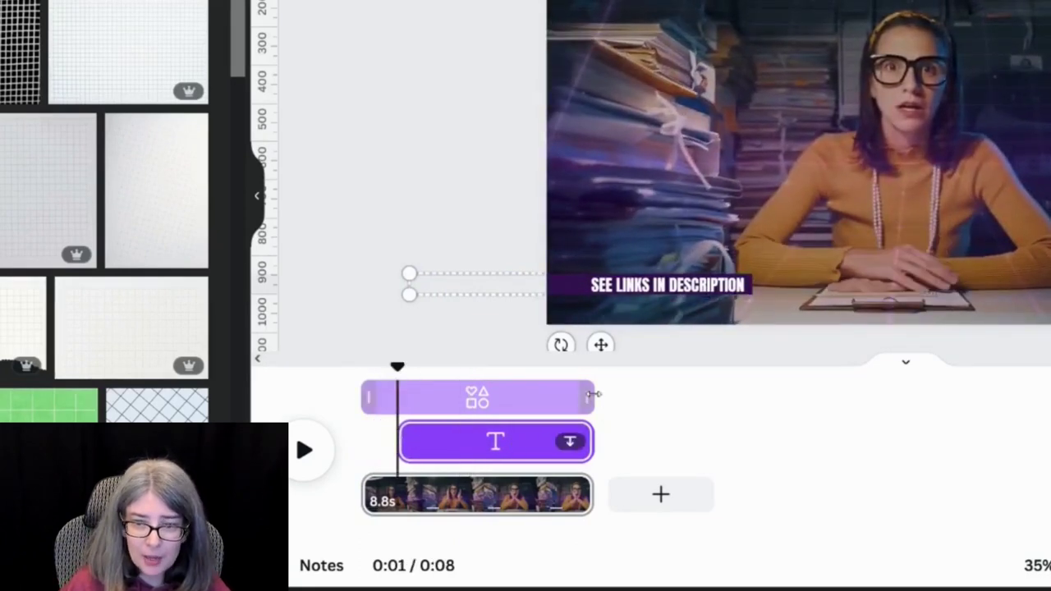
drag(585, 397, 510, 397)
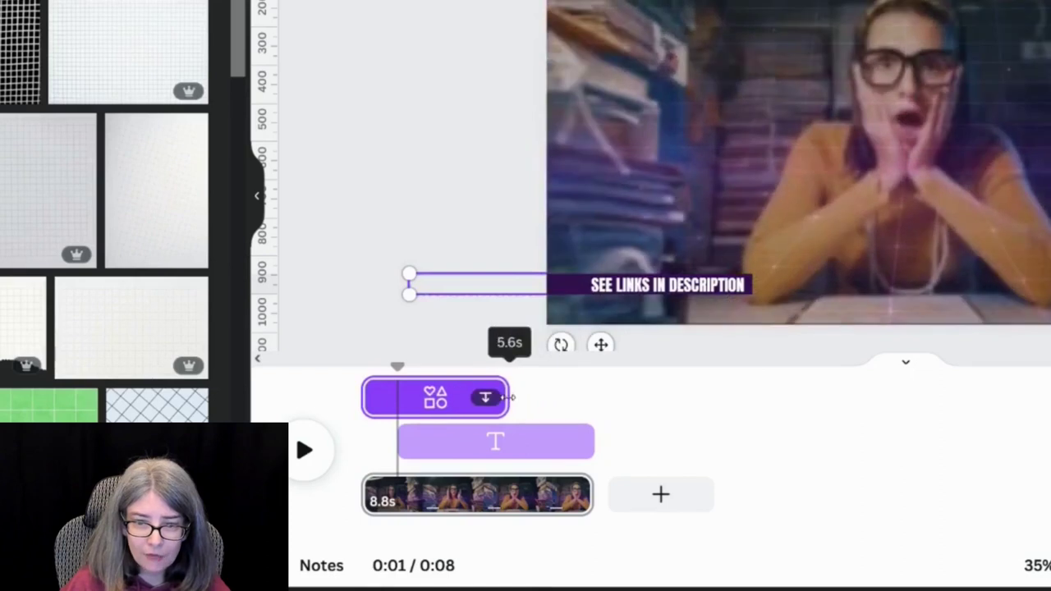
drag(593, 441, 509, 438)
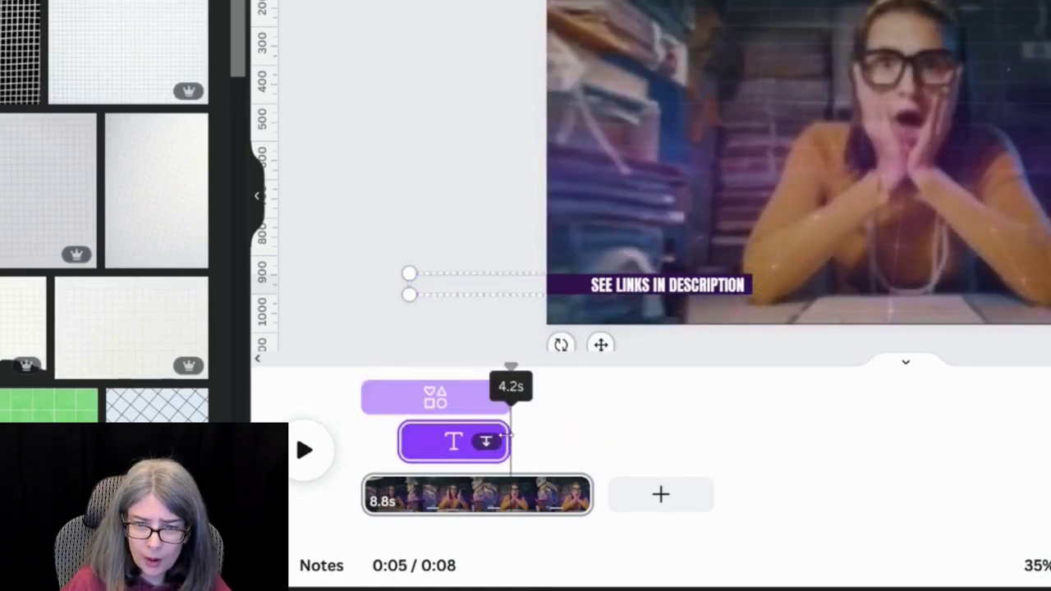
Step: Preview the lower-third animation from the start of the video
click(359, 370)
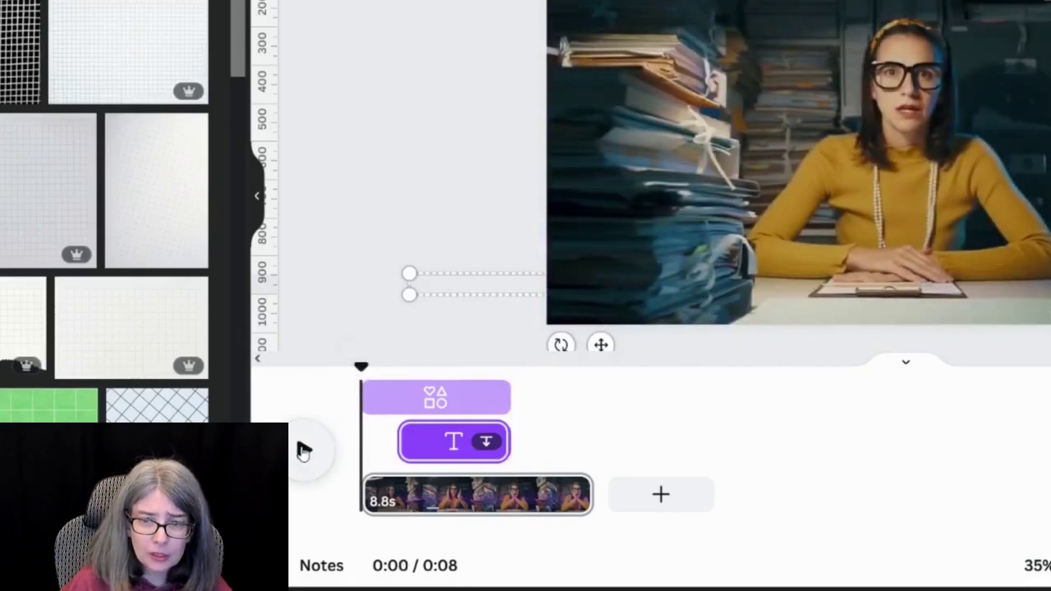
click(303, 451)
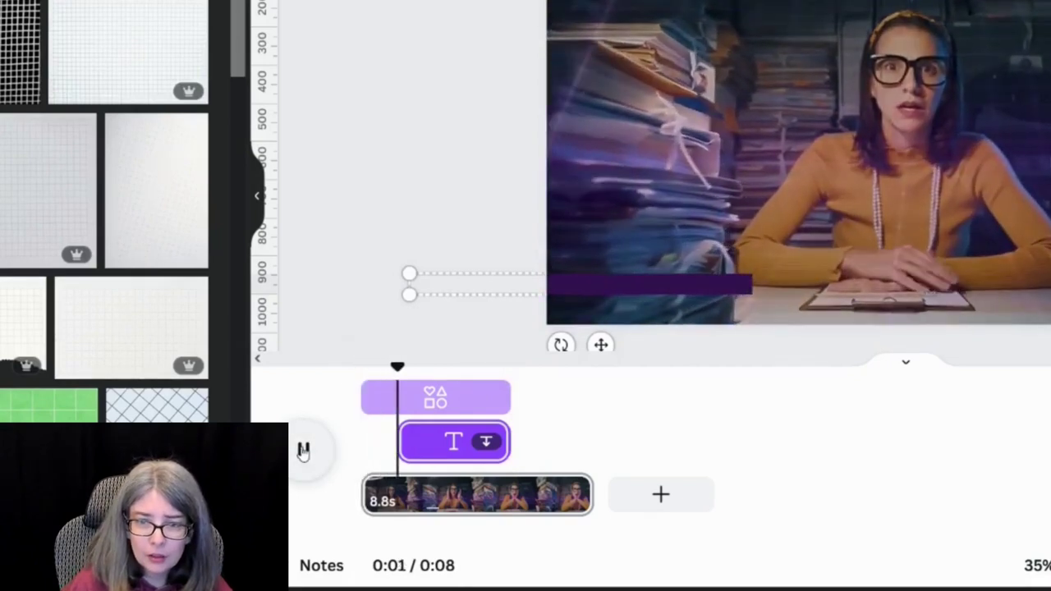
click(303, 450)
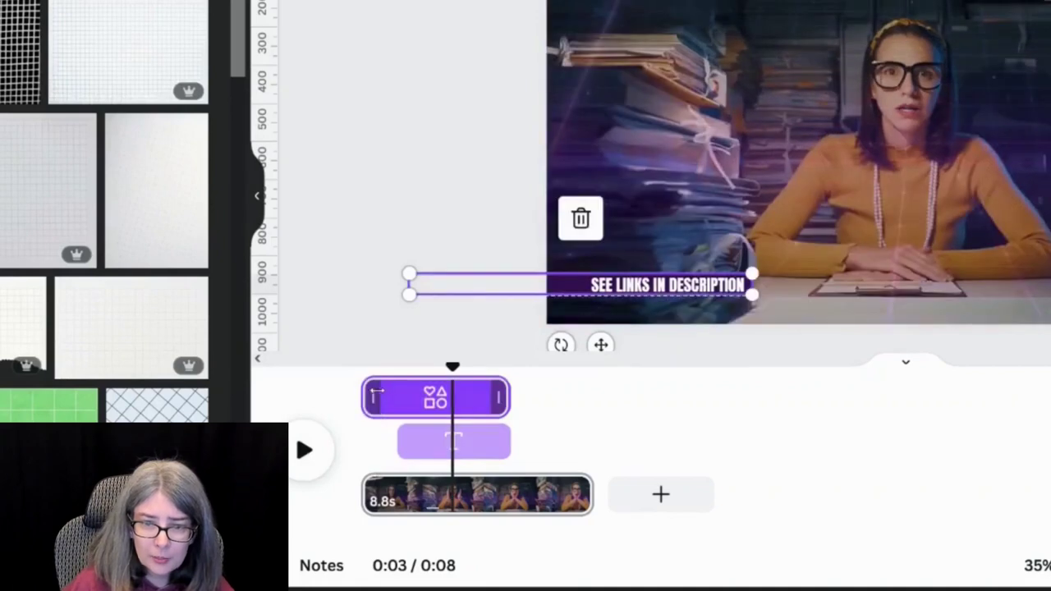
click(382, 375)
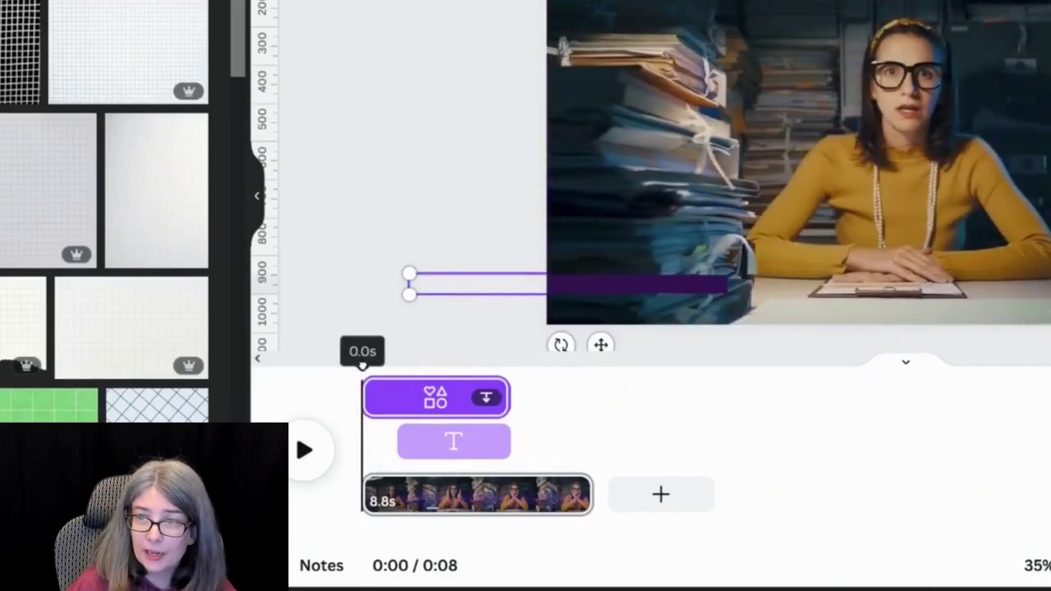
drag(362, 366, 381, 367)
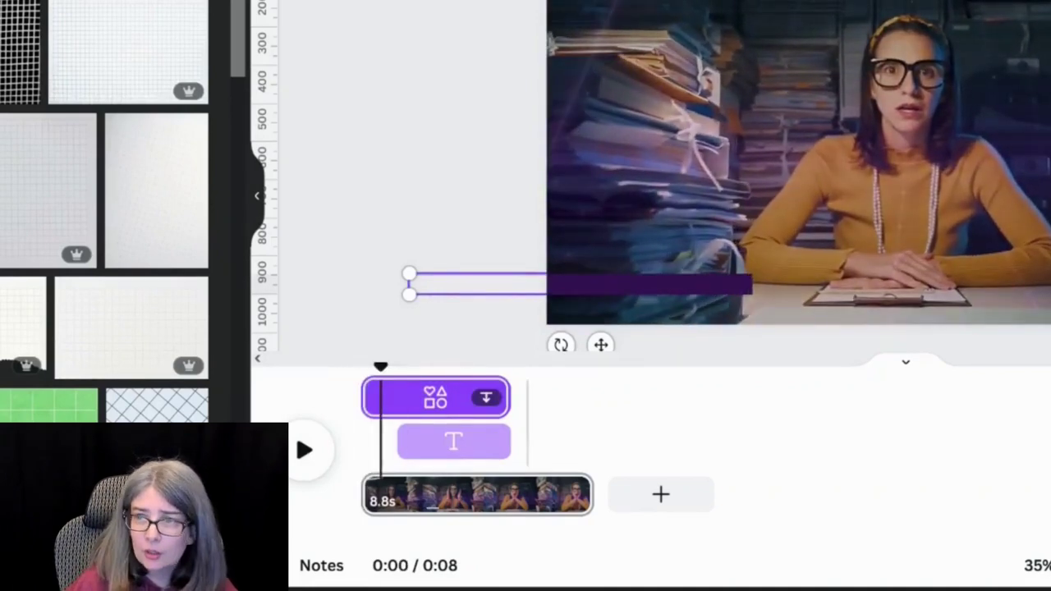
Step: Give the purple bar a Scrapbook animation applied on enter only
click(1033, 63)
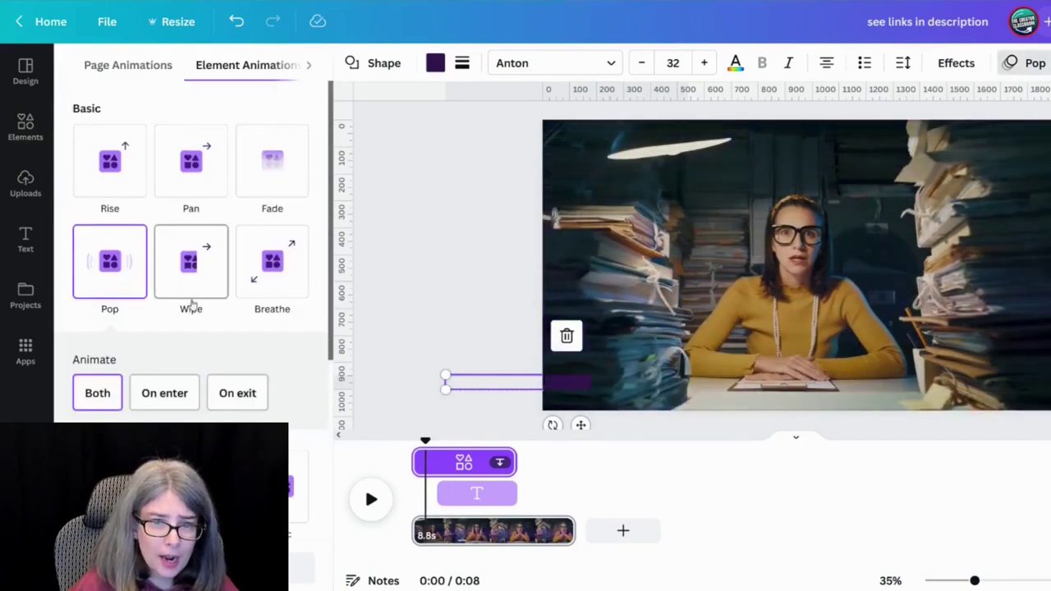
scroll(191, 275, down, 4)
click(261, 364)
scroll(275, 357, down, 3)
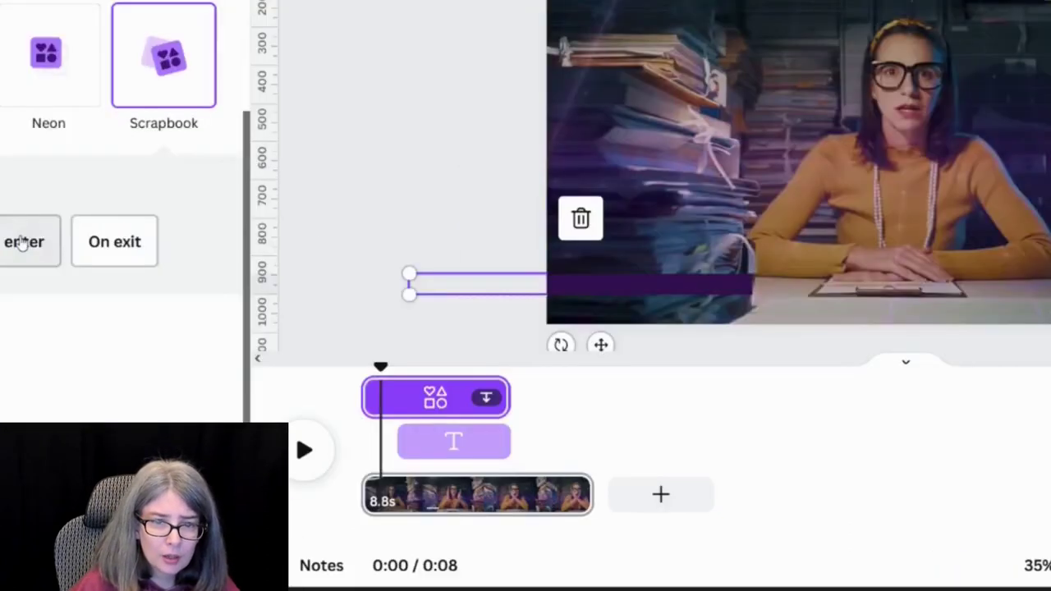
click(23, 241)
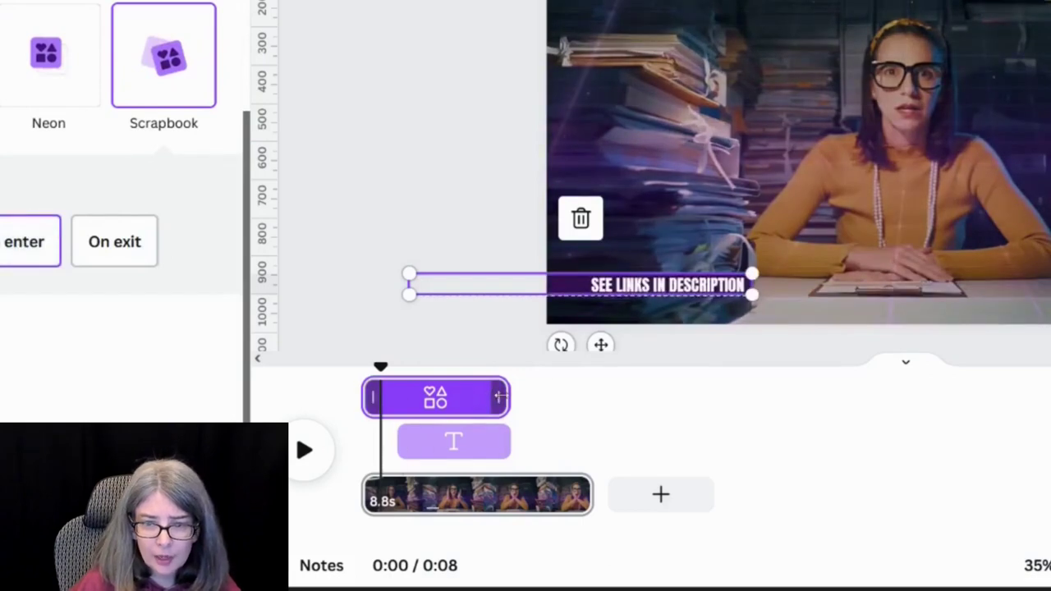
Step: Shorten the bar and caption clips (caption to 2.7s) and play from the start
drag(499, 397, 471, 396)
drag(503, 442, 470, 441)
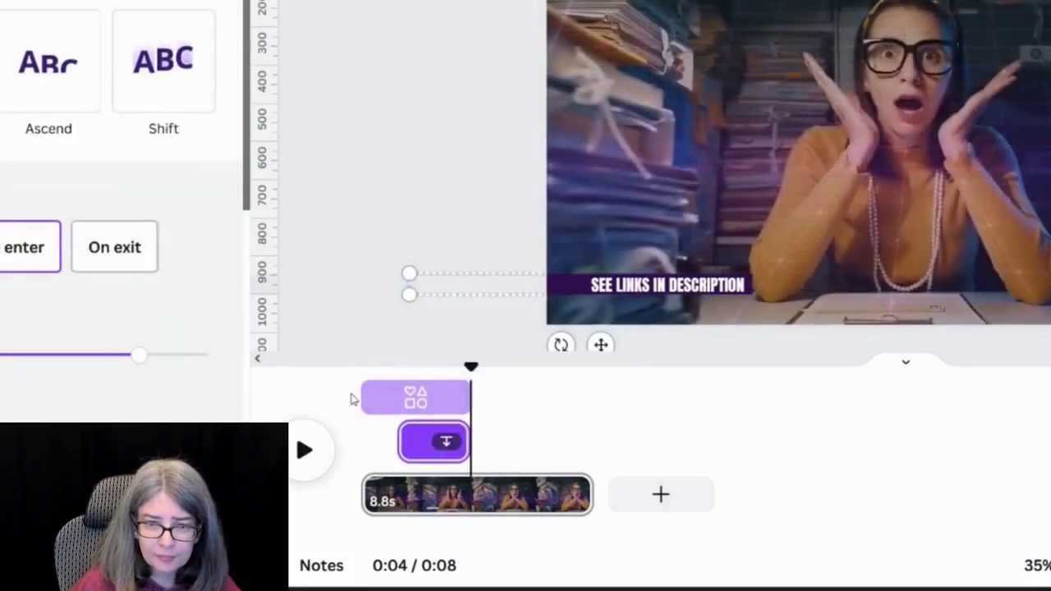
click(351, 399)
click(304, 449)
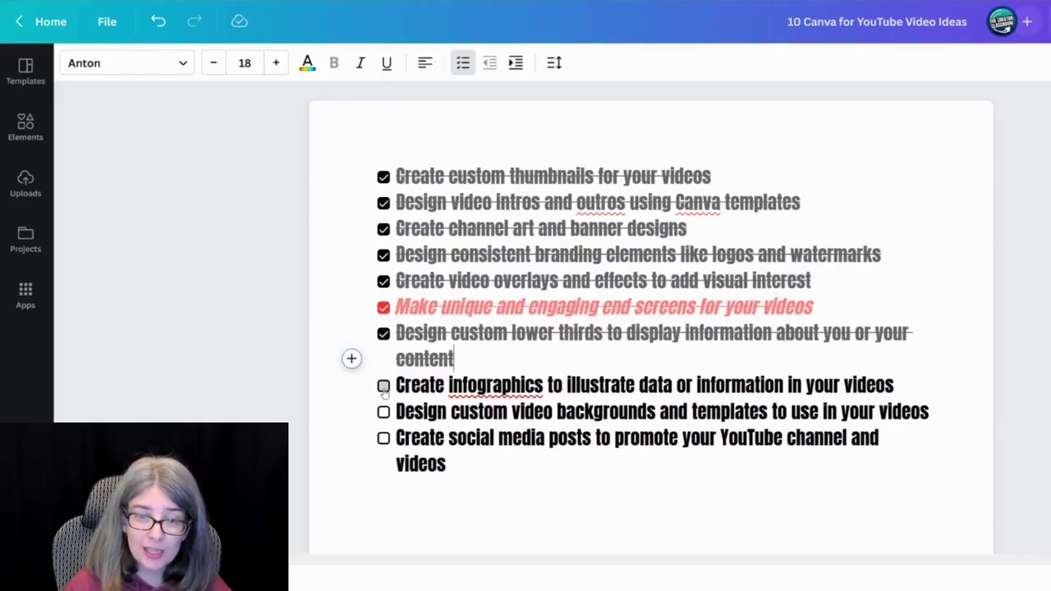
Step: Tick 'Create infographics to illustrate data or information in your videos' on the checklist
click(383, 386)
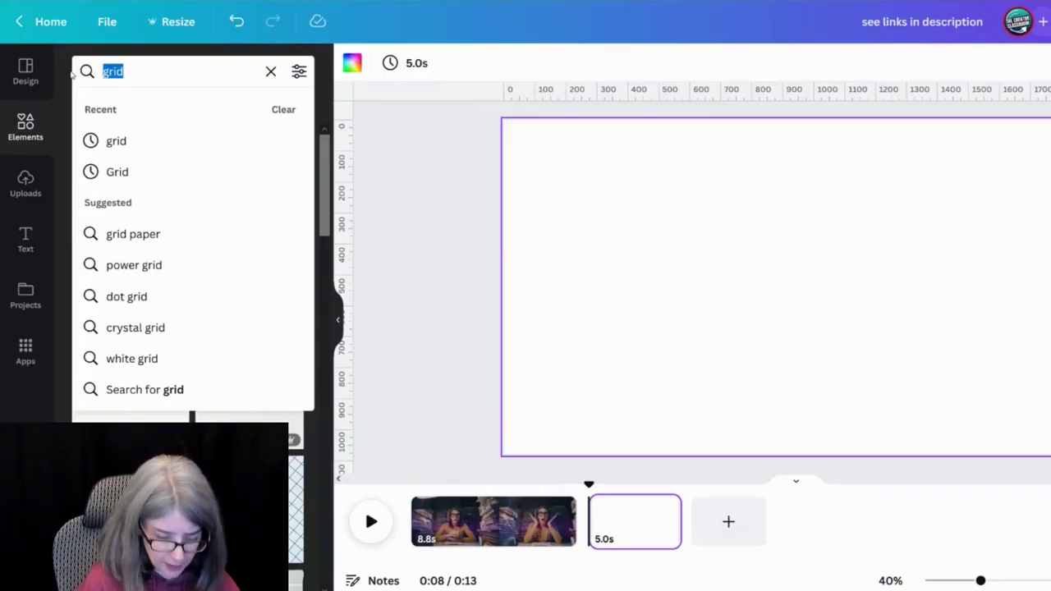
Step: Search Elements for 'infographics', showing Graphics filtered to Price: Free
text(infographics)
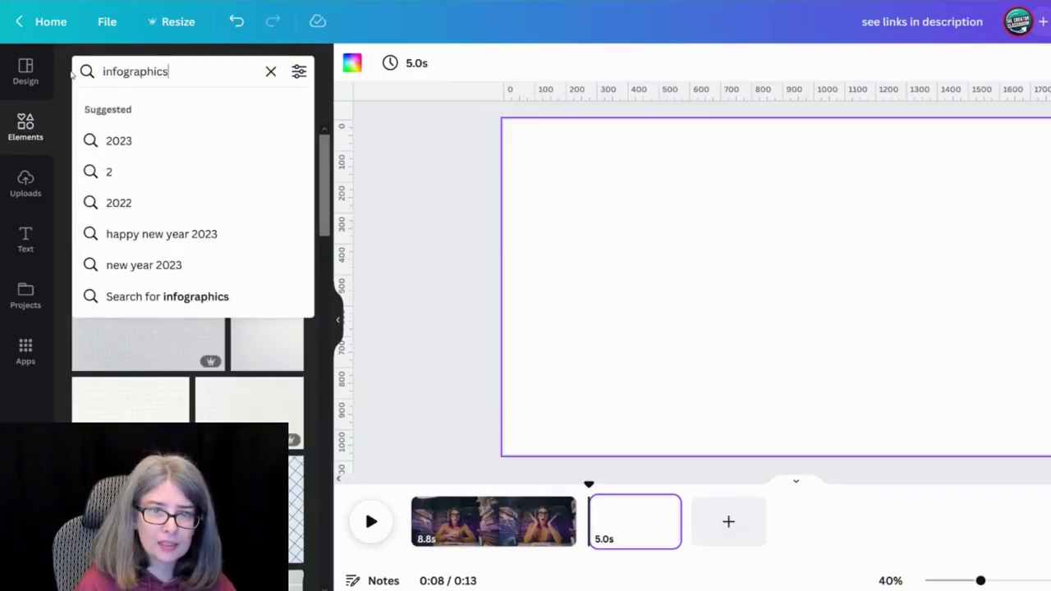
key(Return)
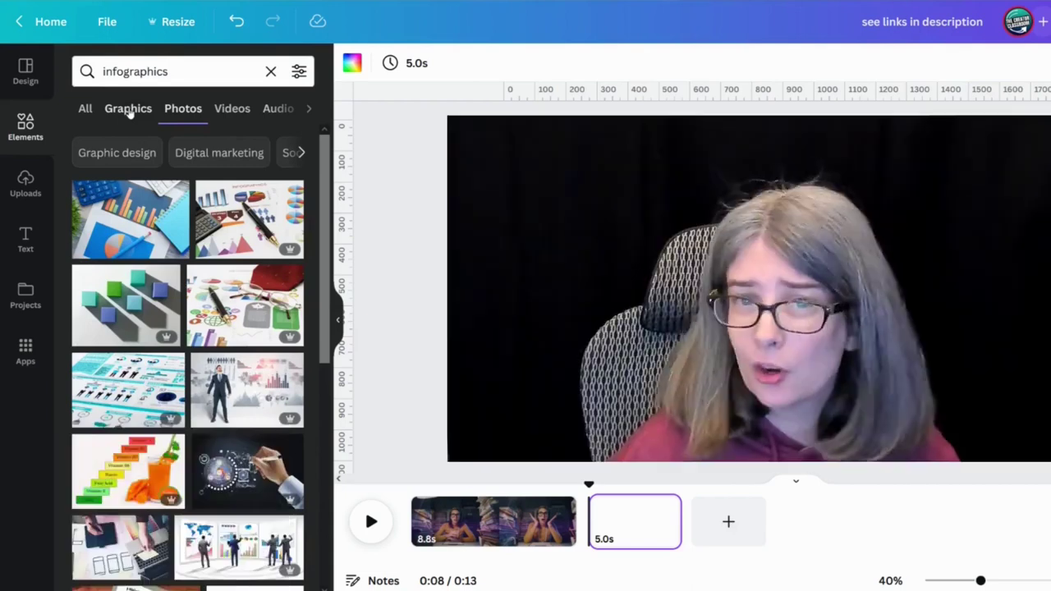
click(128, 109)
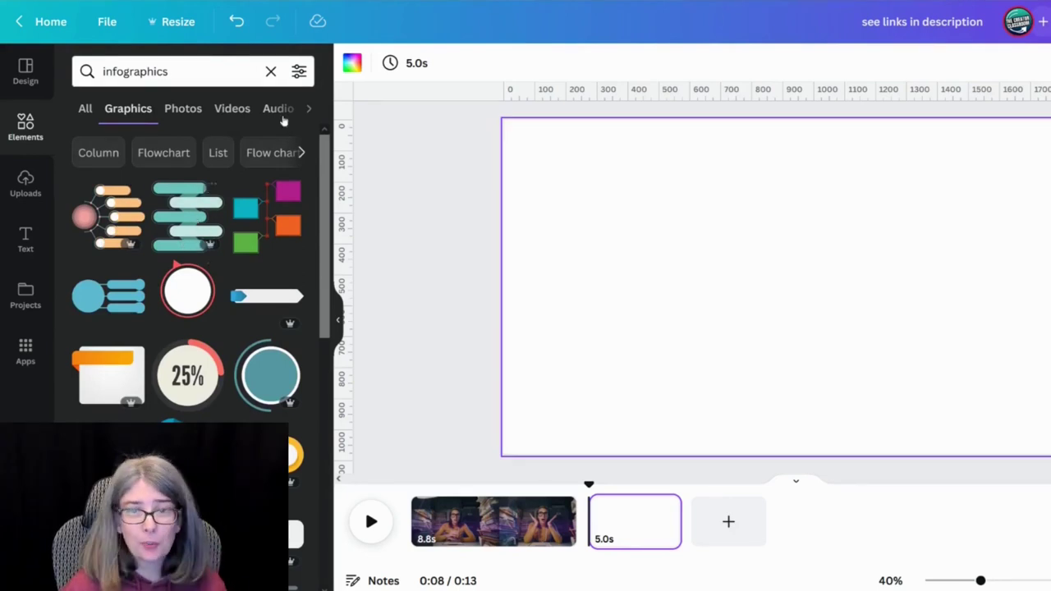
click(299, 72)
scroll(132, 332, down, 2)
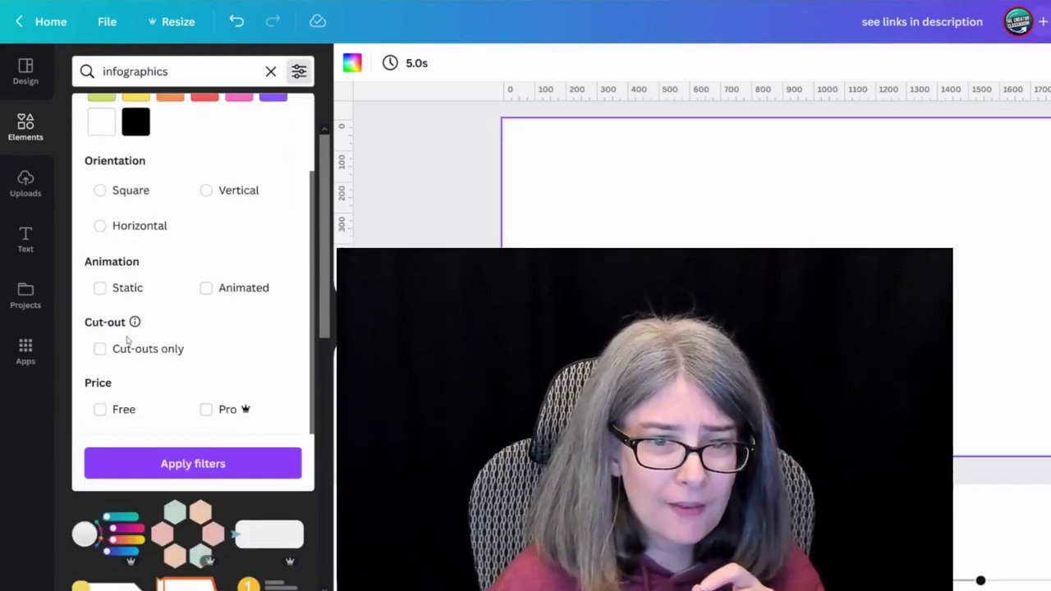
click(102, 409)
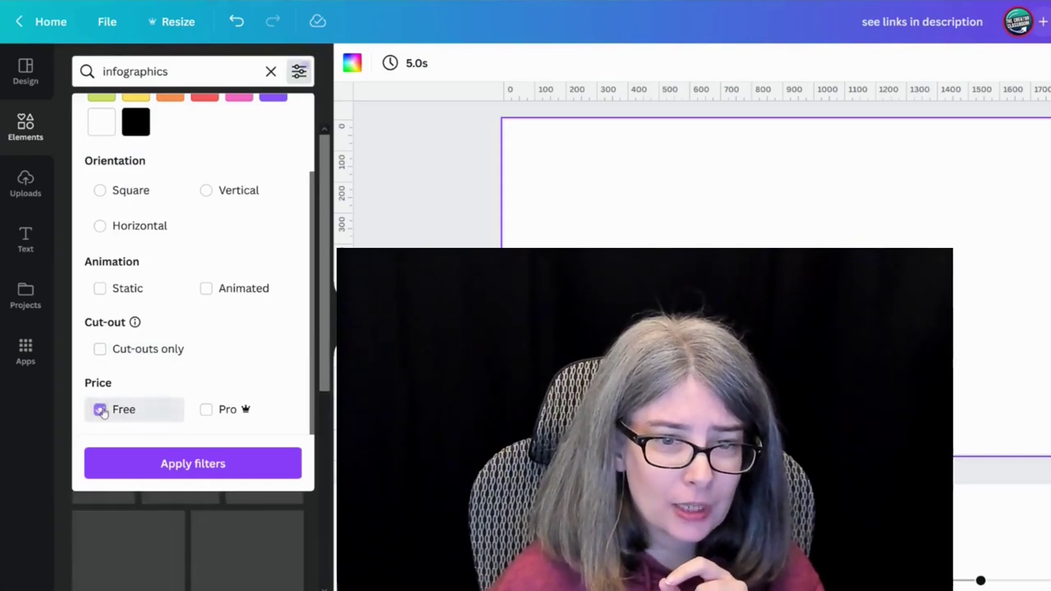
click(176, 464)
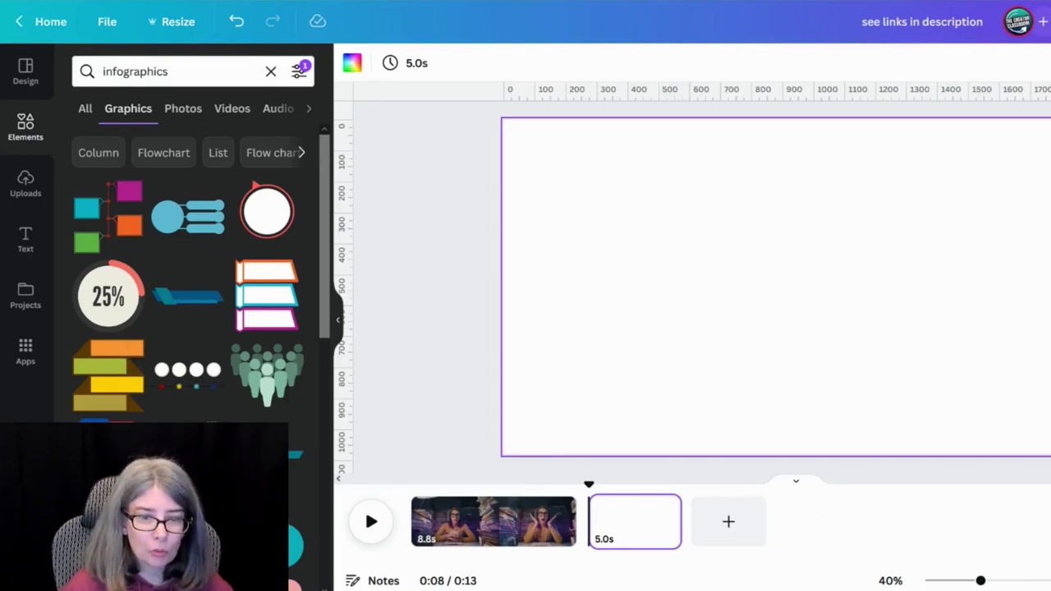
Step: Add the purple, yellow, red and green chevron infographic, place it top-left and enlarge it
scroll(156, 415, down, 10)
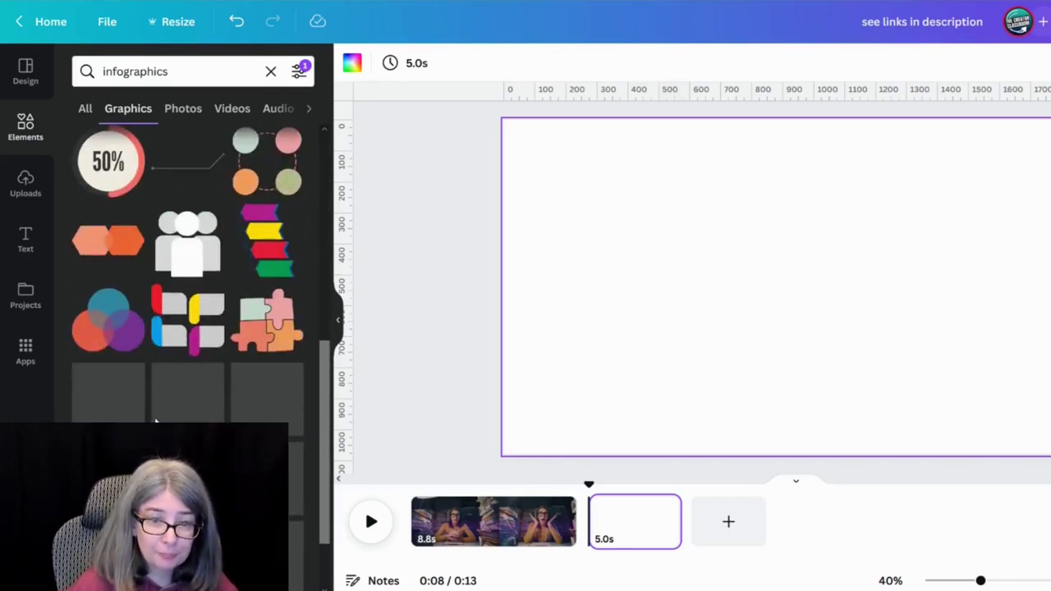
click(267, 238)
drag(817, 301, 589, 215)
drag(623, 266, 747, 420)
click(454, 163)
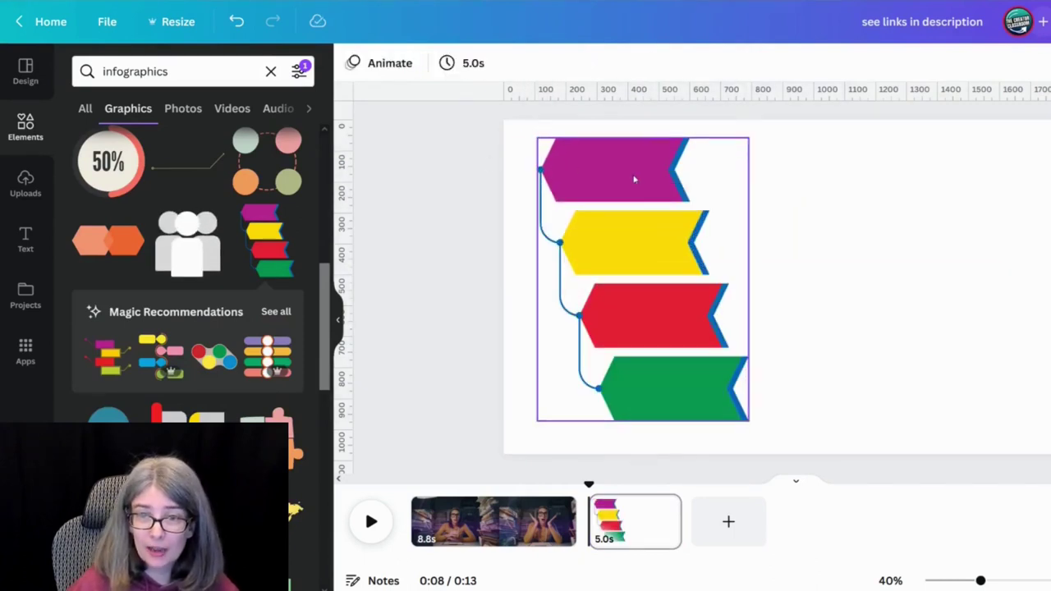
click(564, 157)
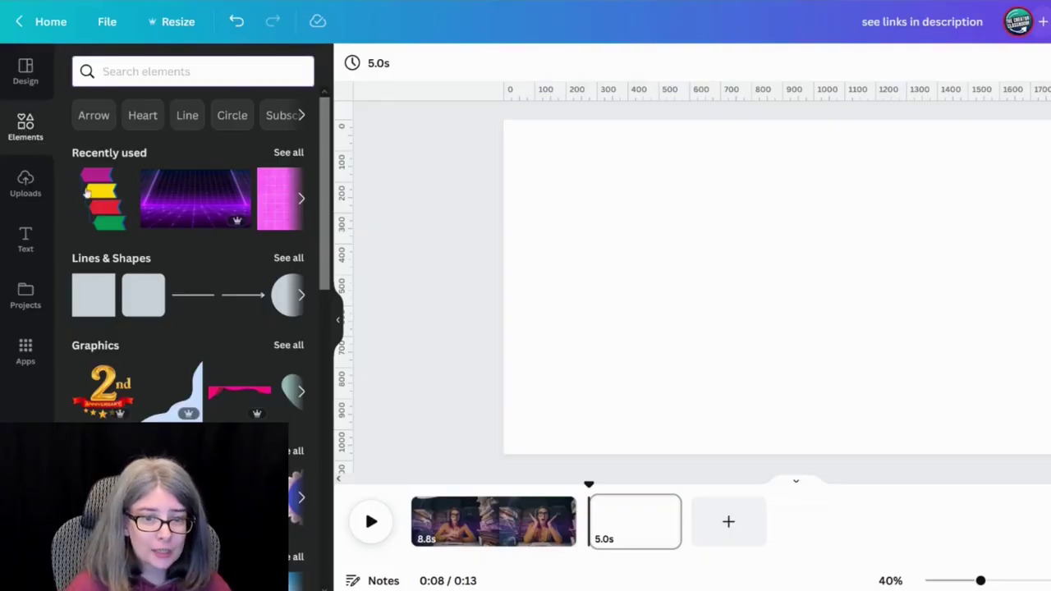
Step: Browse the Elements Charts via See all into the Infographics Charts group
scroll(145, 260, down, 8)
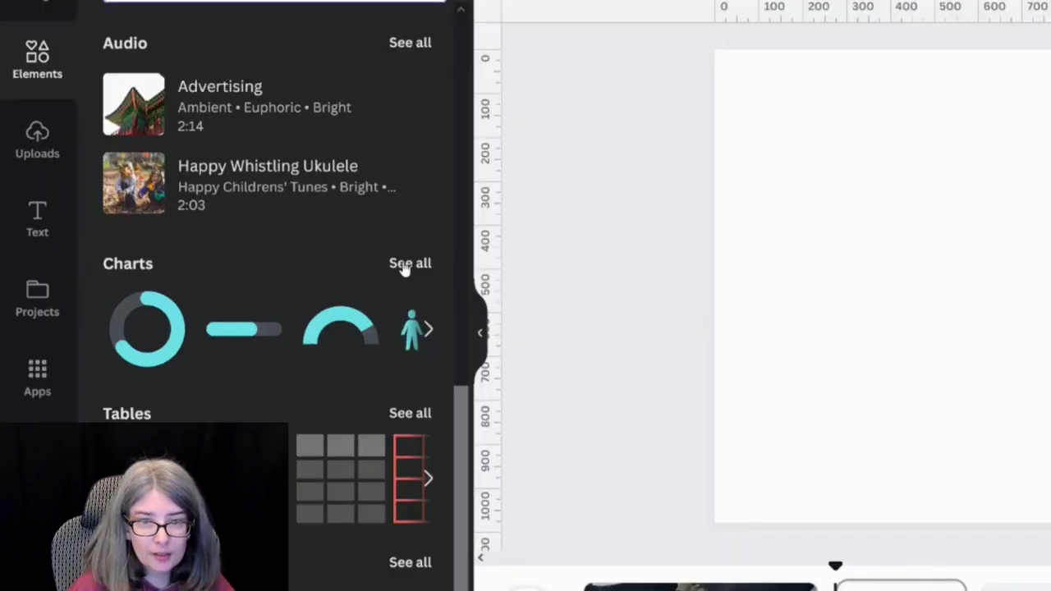
click(405, 264)
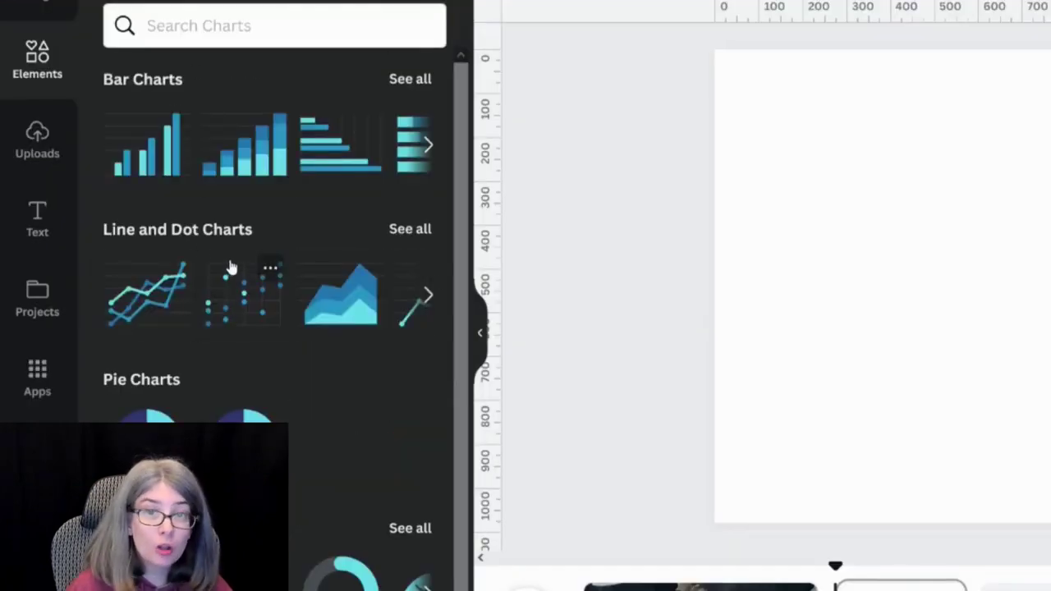
scroll(237, 253, down, 2)
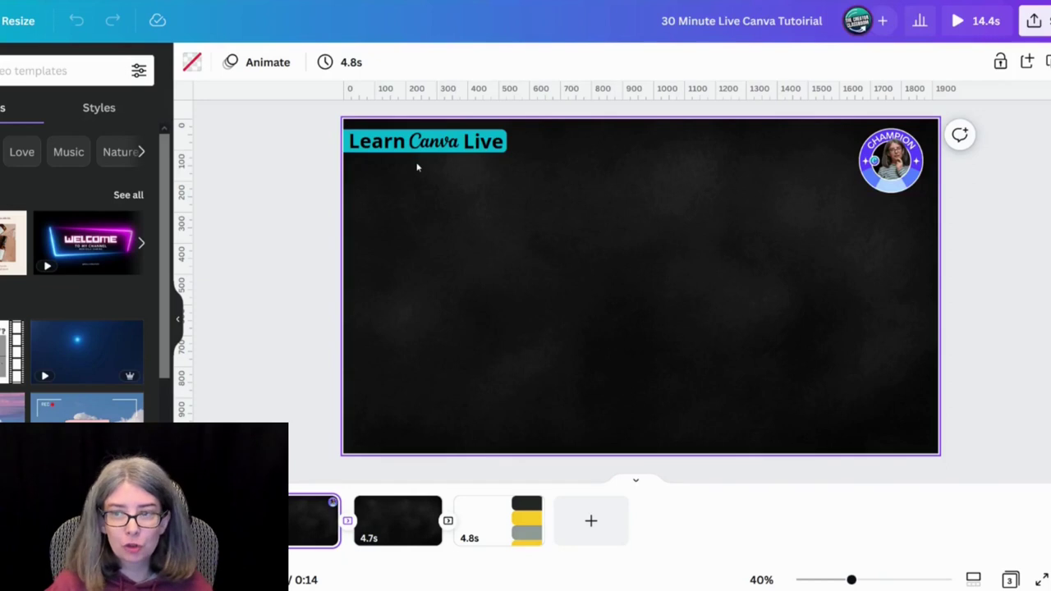
Step: Show the page's dark background image as a video background example
click(462, 216)
click(279, 223)
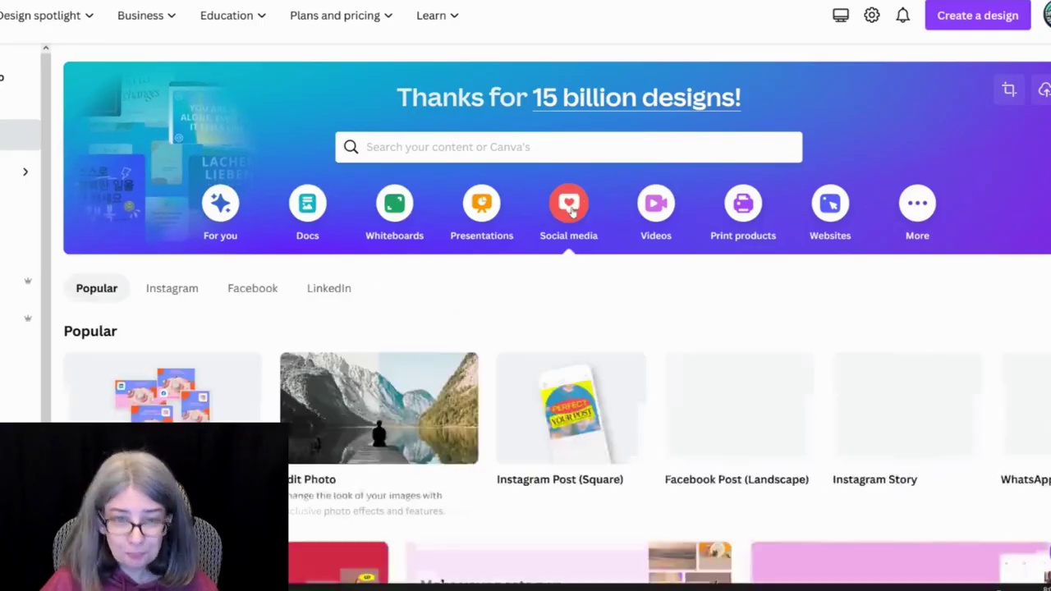
Step: Browse the Social media templates on the Canva home page, scrolling down and back up
scroll(152, 144, down, 2)
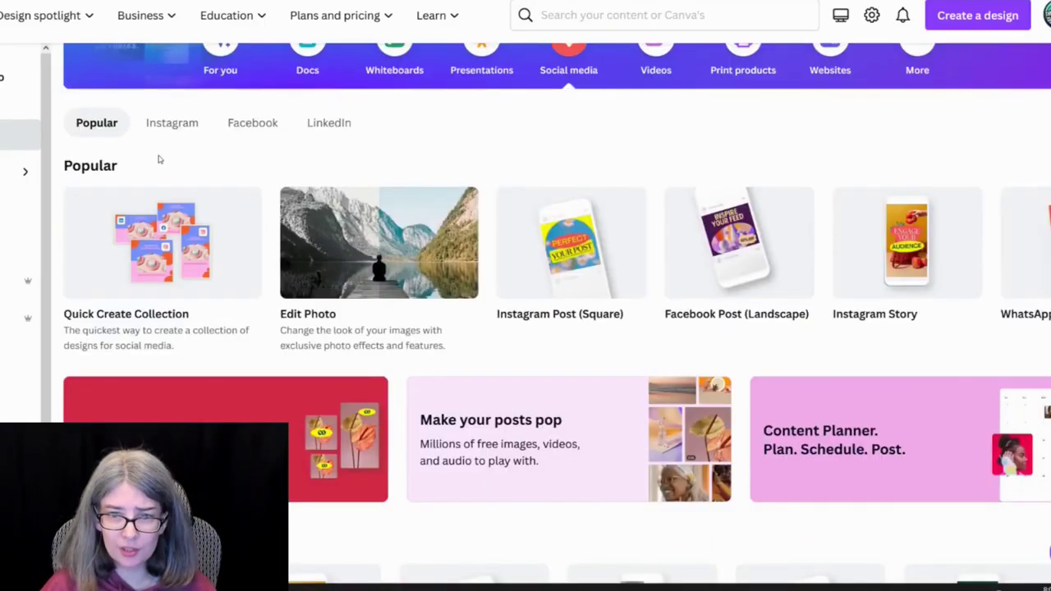
scroll(160, 336, down, 5)
scroll(167, 341, down, 3)
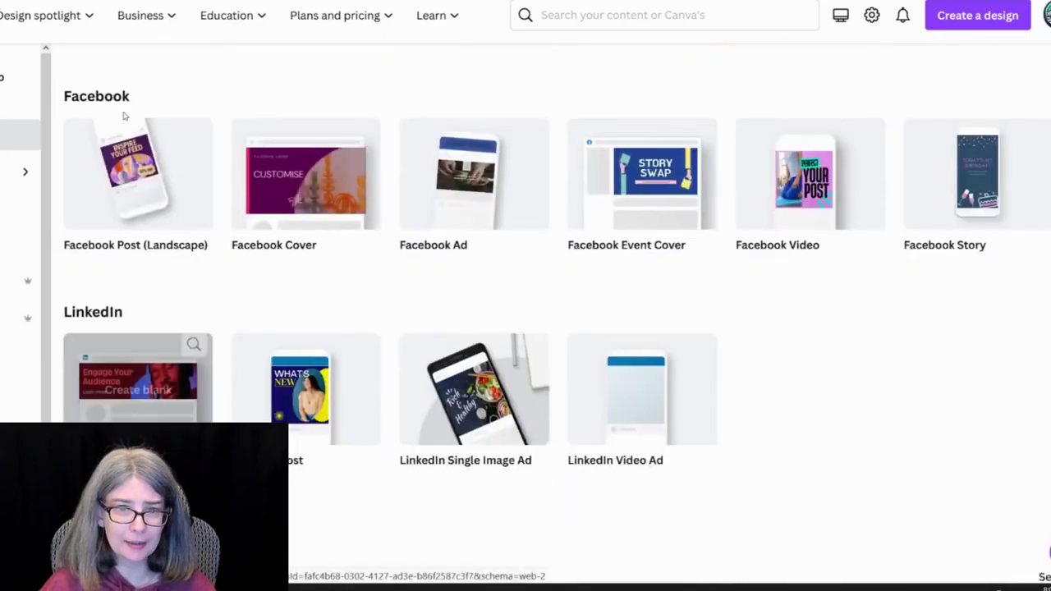
scroll(119, 131, up, 3)
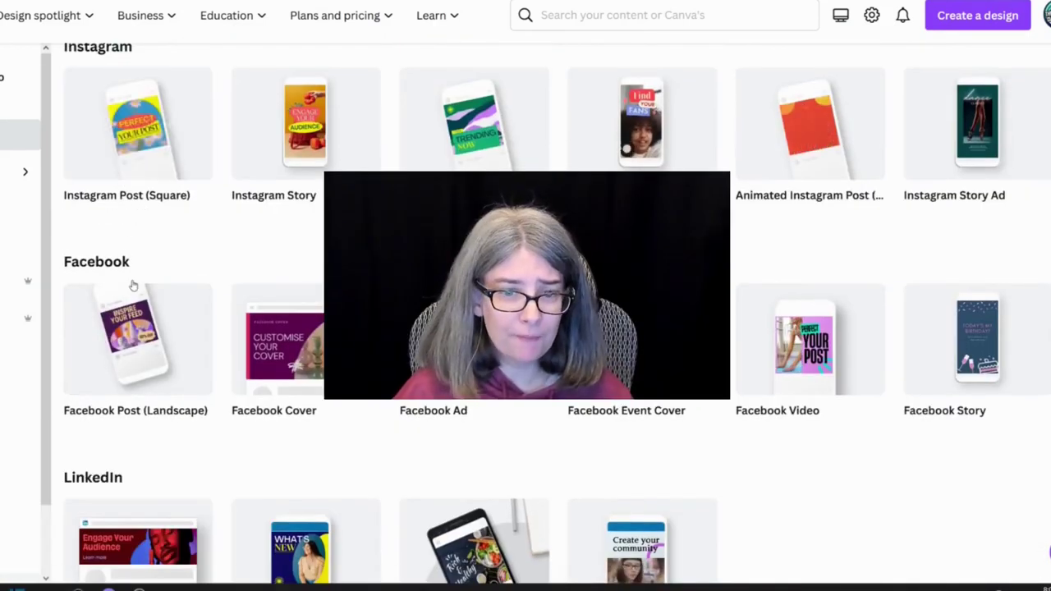
scroll(133, 285, down, 6)
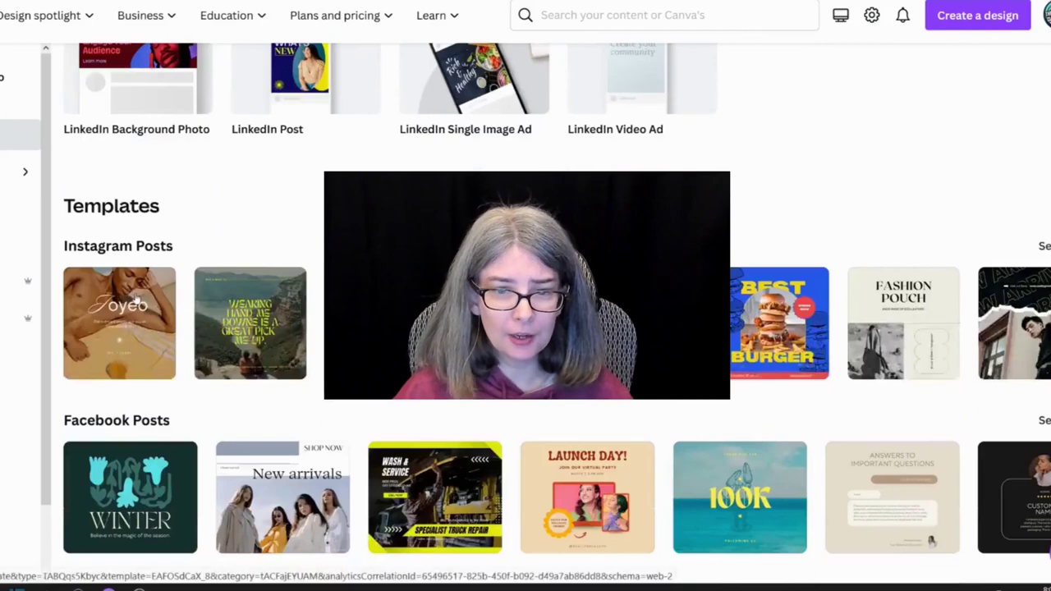
scroll(133, 285, down, 5)
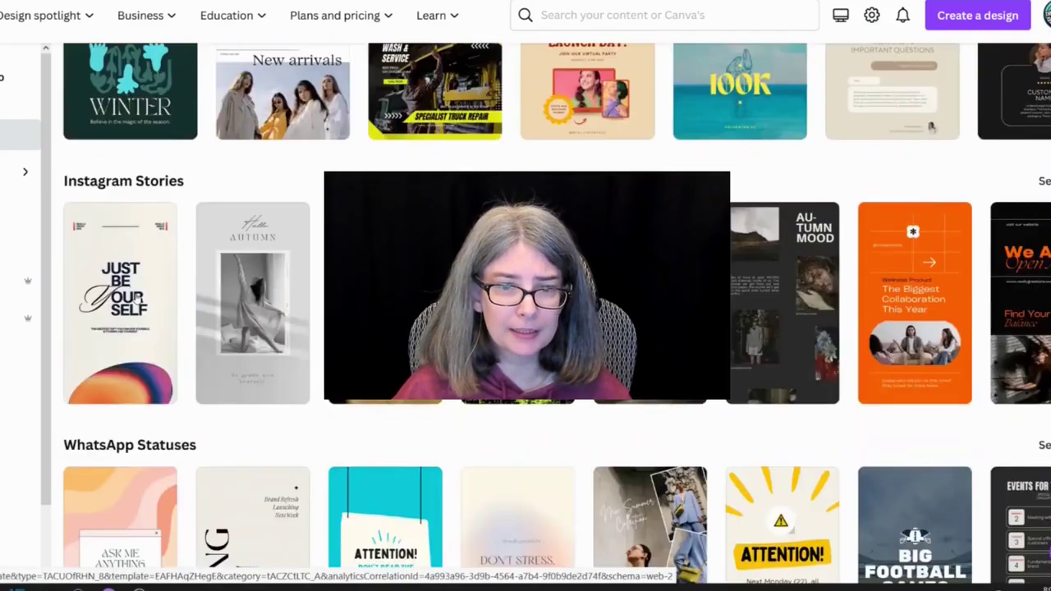
scroll(136, 299, down, 3)
scroll(137, 300, down, 1)
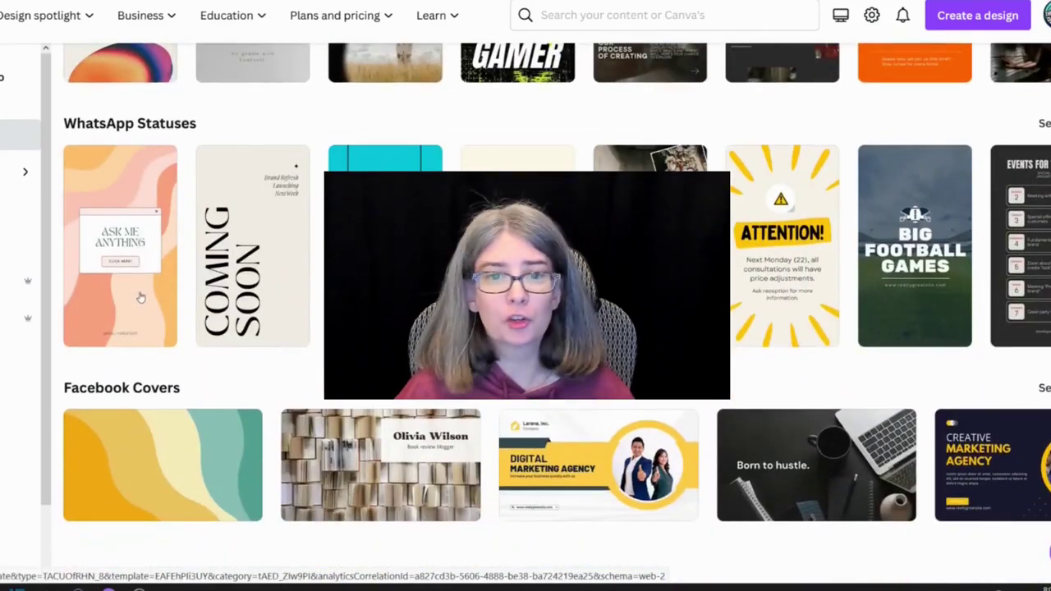
scroll(142, 298, up, 15)
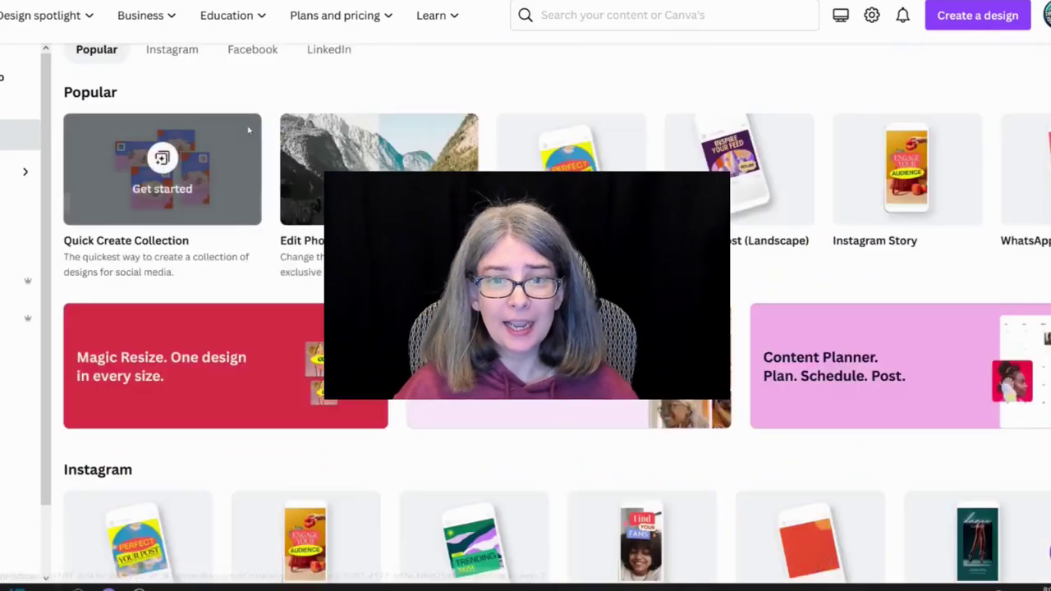
scroll(358, 148, up, 3)
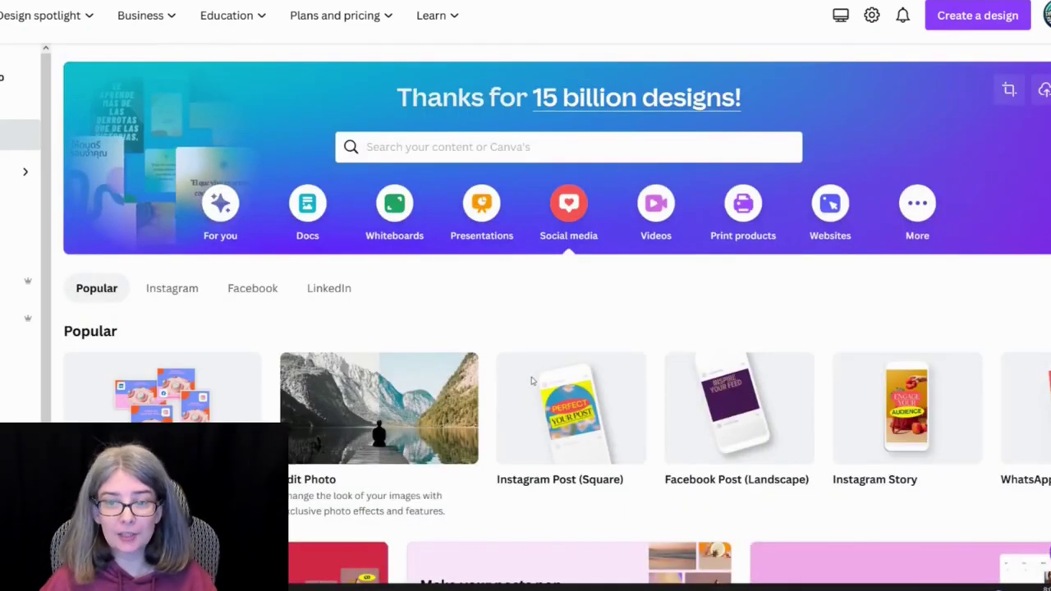
mouse_move(549, 402)
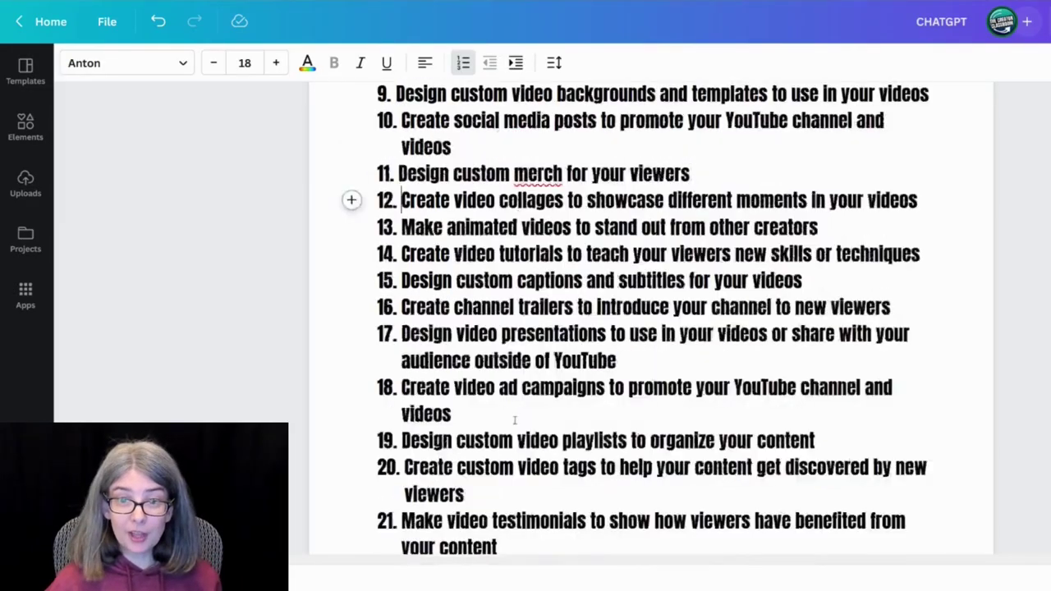
Step: Scroll the CHATGPT doc up to show the numbered YouTube ideas 8 to 20
scroll(516, 422, up, 1)
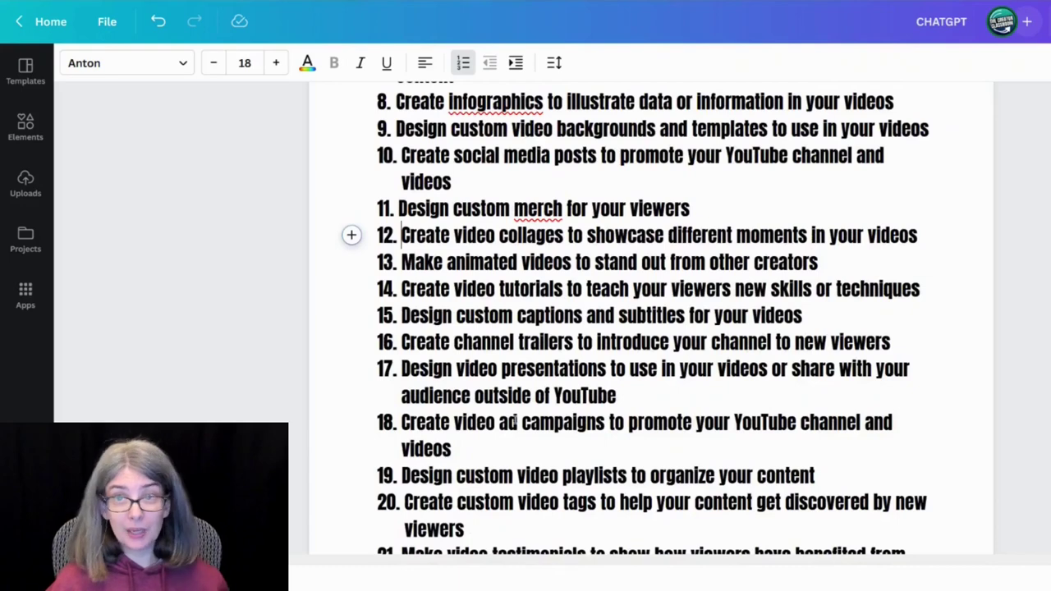